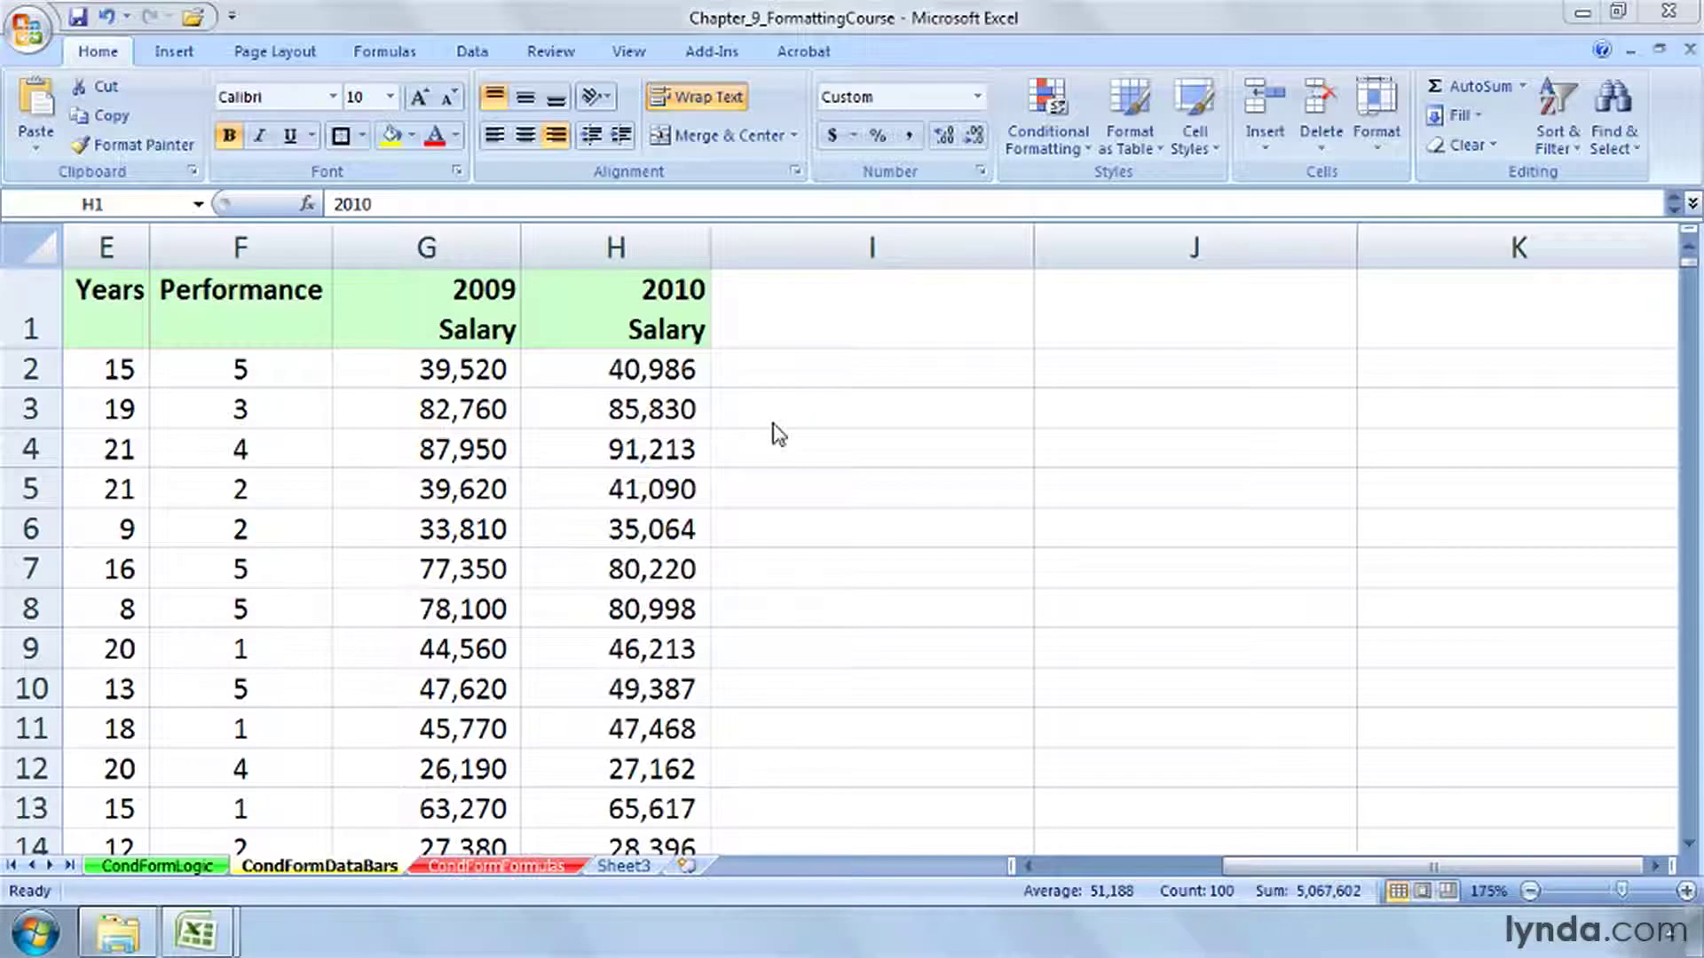
# - Select column H and apply the Green Data Bar conditional format to the 2010 salaries
pyautogui.click(624, 244)
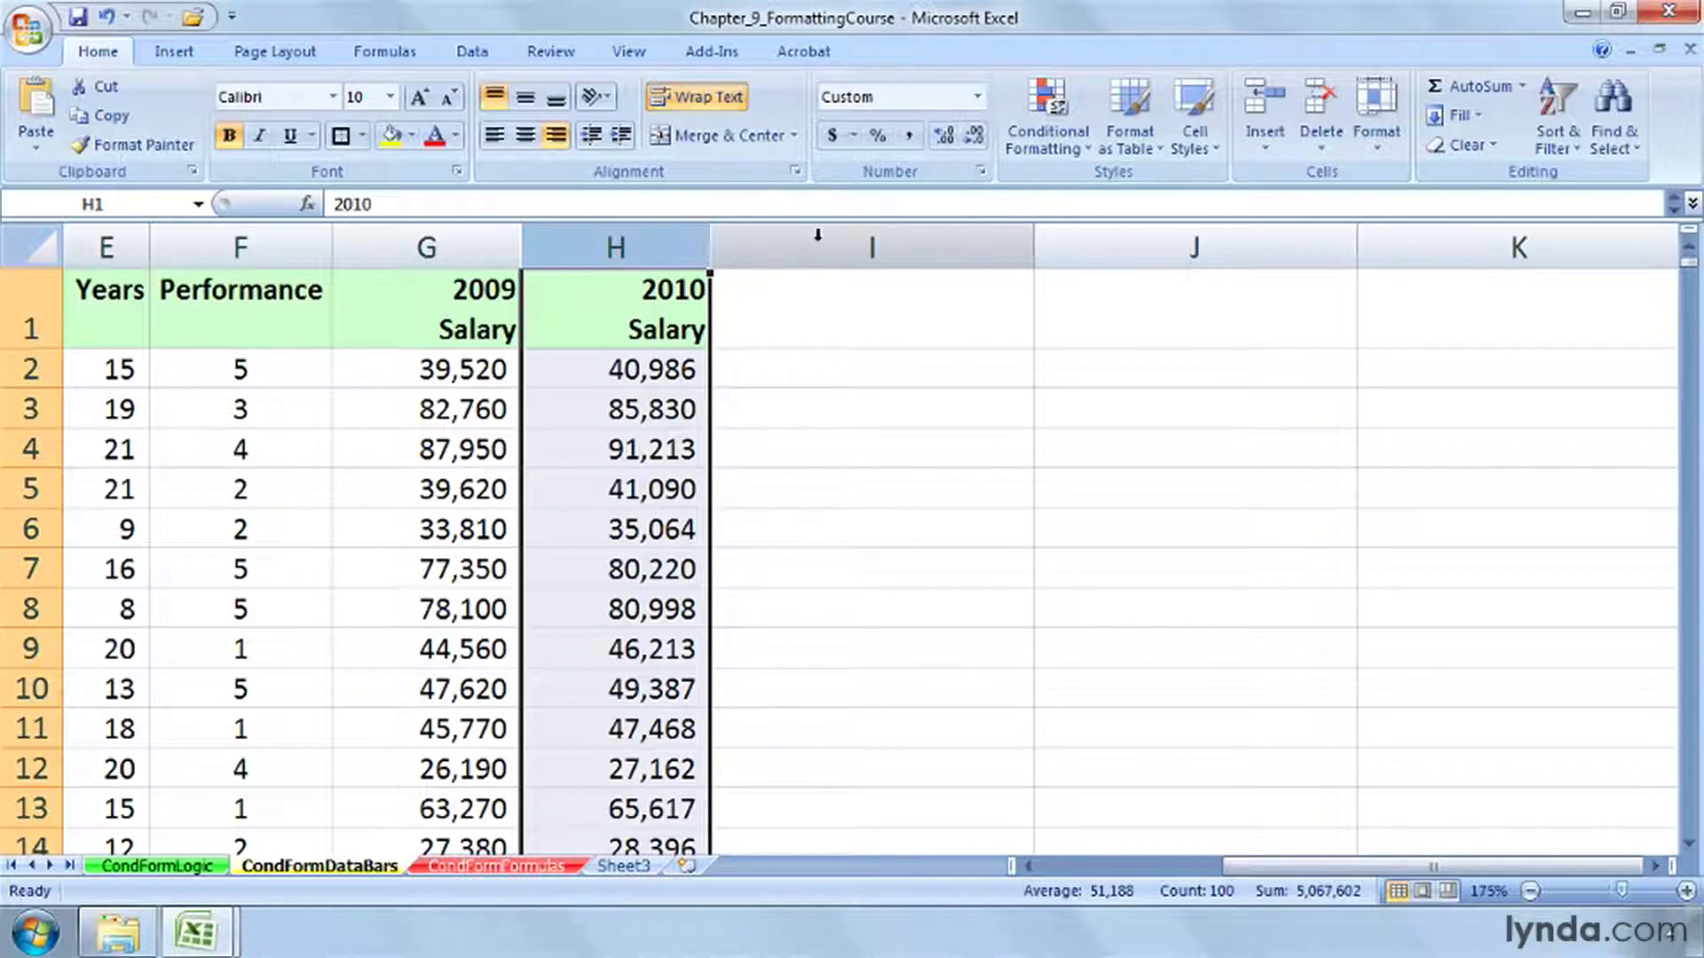
pyautogui.click(1056, 116)
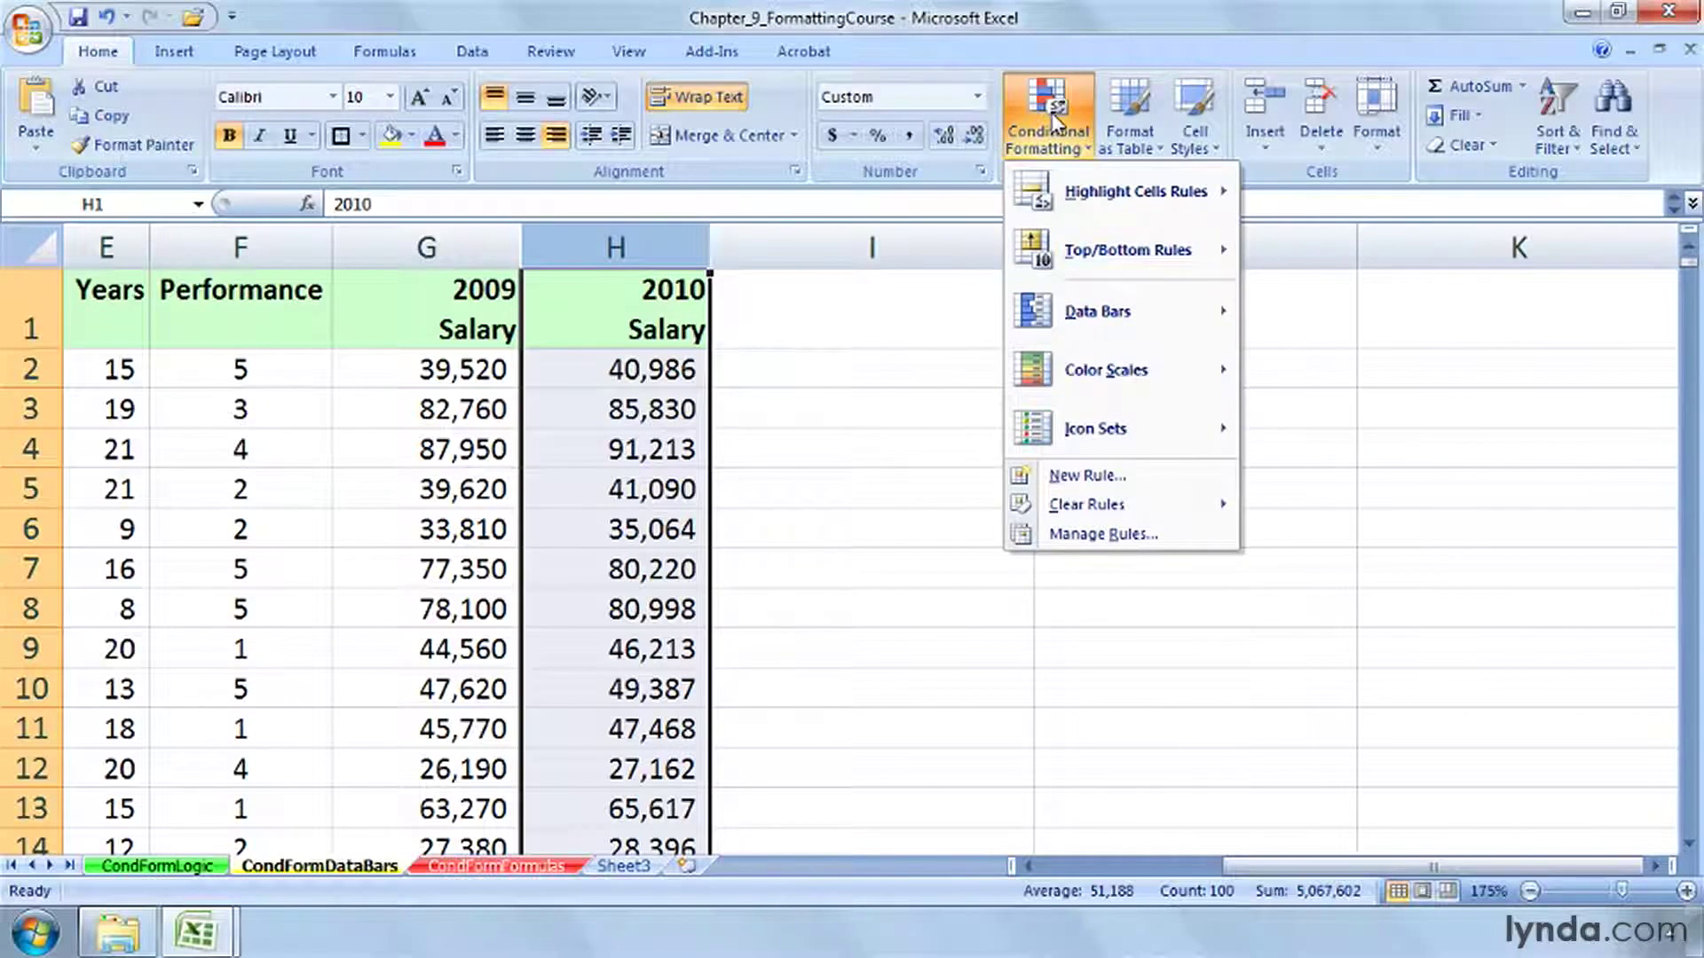
pyautogui.moveTo(1068, 315)
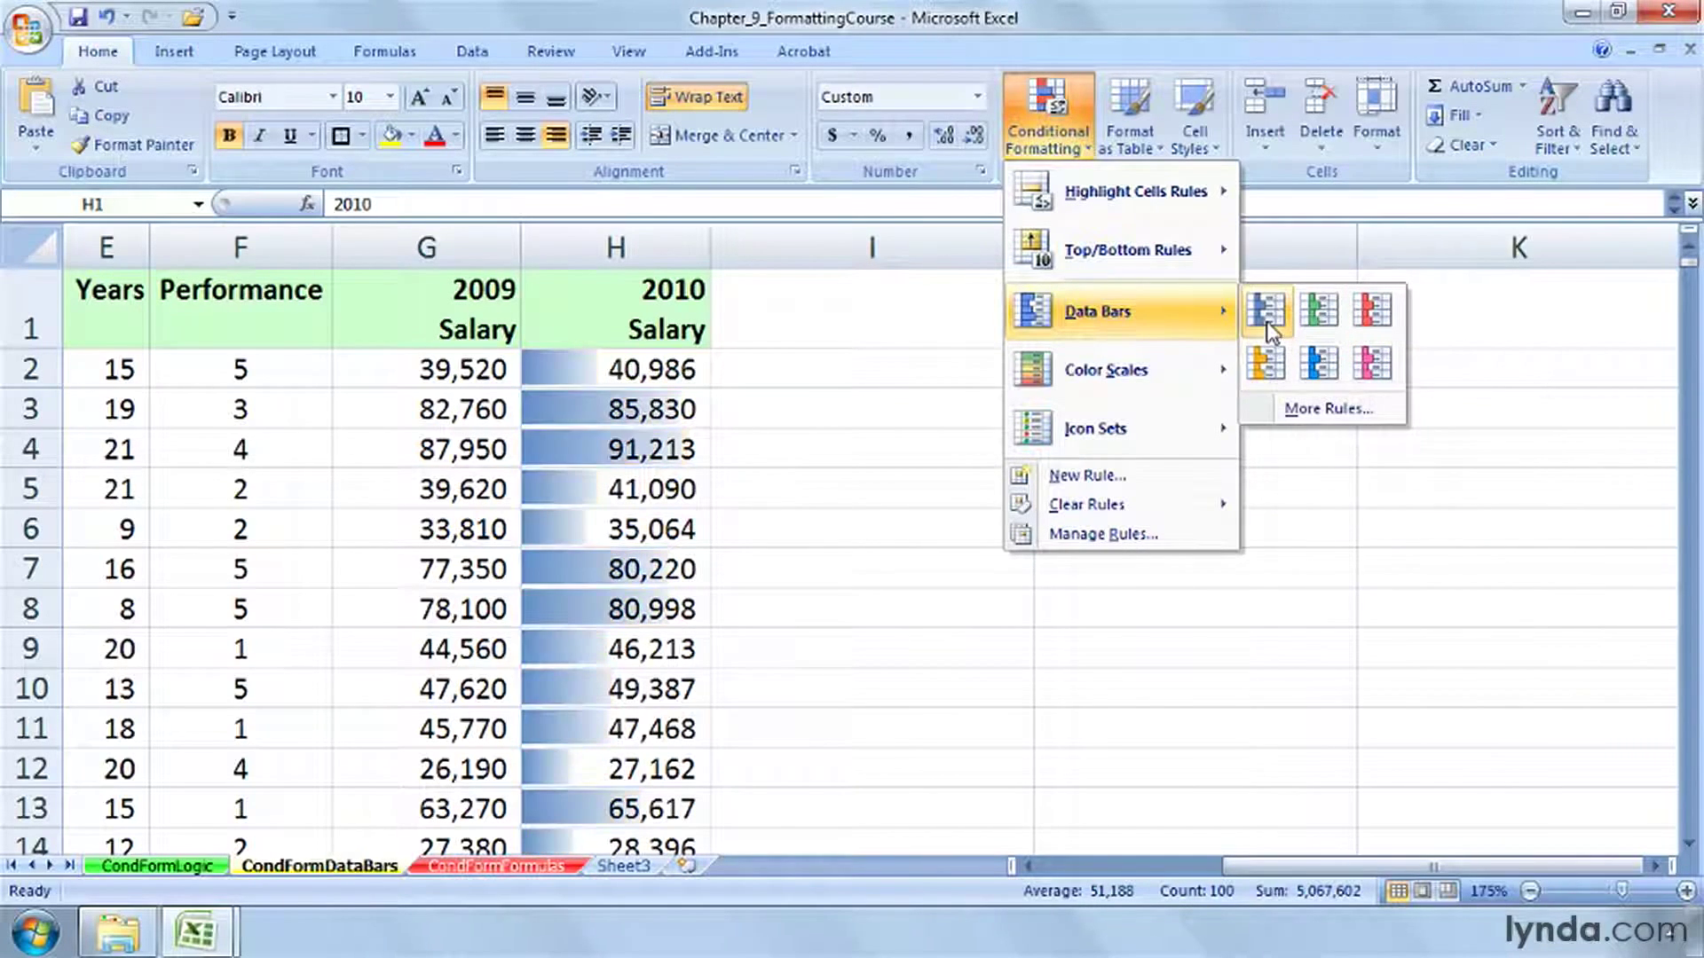
pyautogui.click(1317, 312)
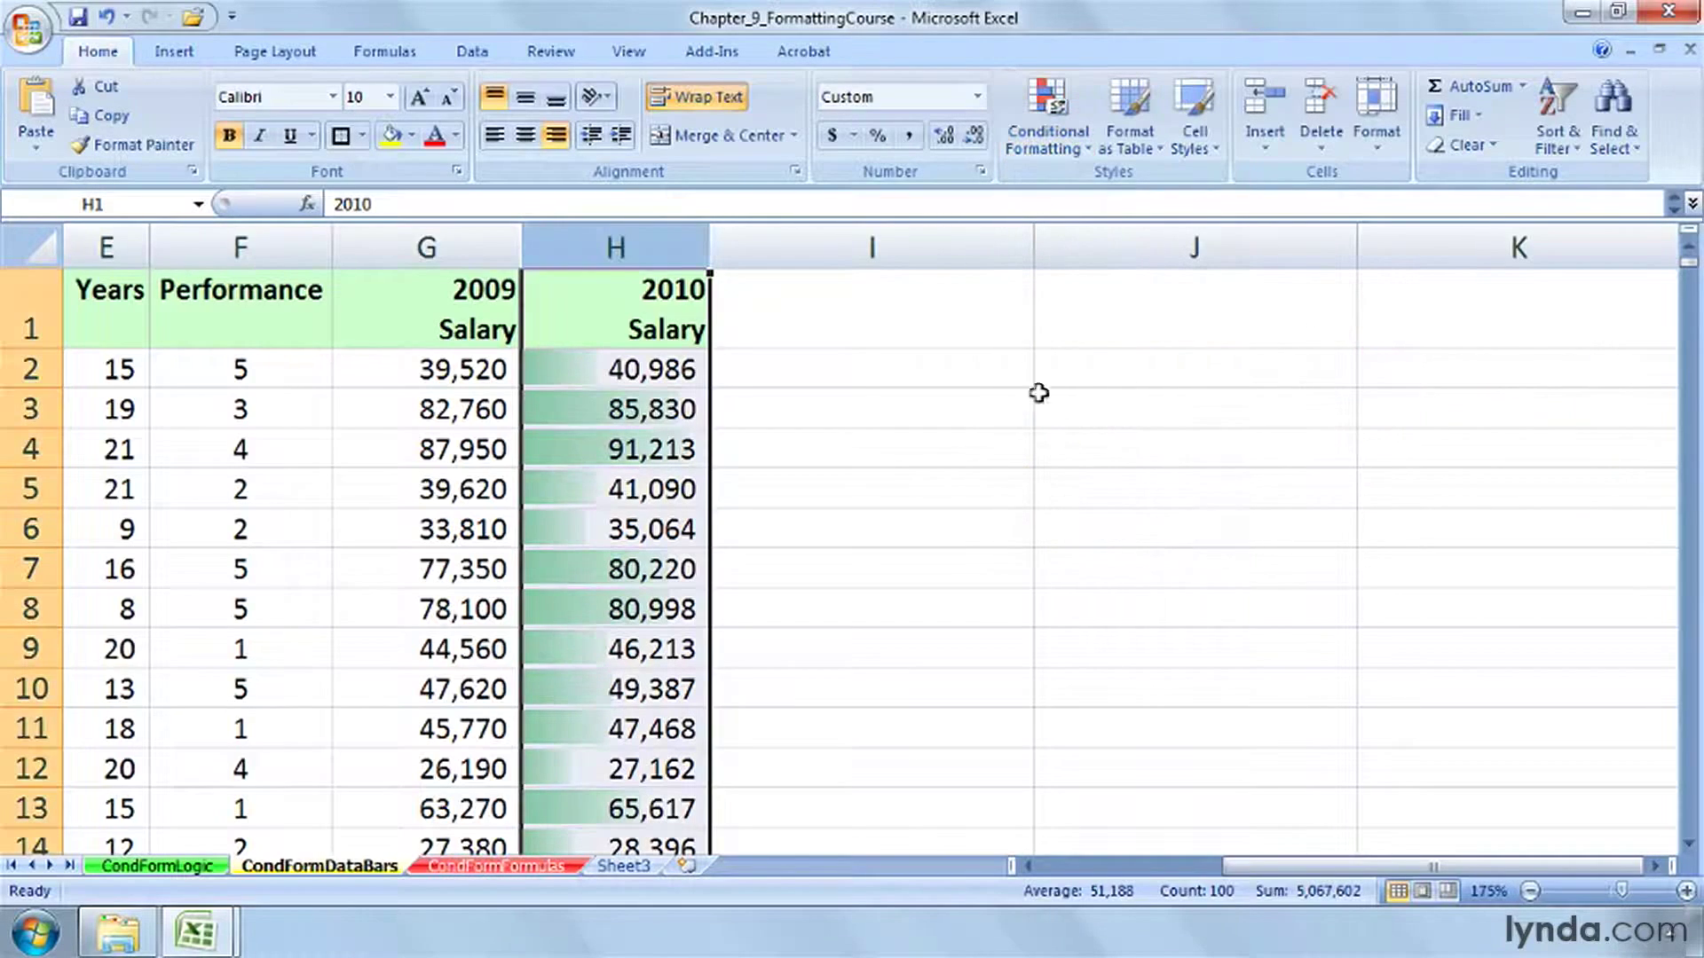
# - Select column G and apply the Red - Yellow - Green Color Scale to the 2009 salaries
pyautogui.click(447, 242)
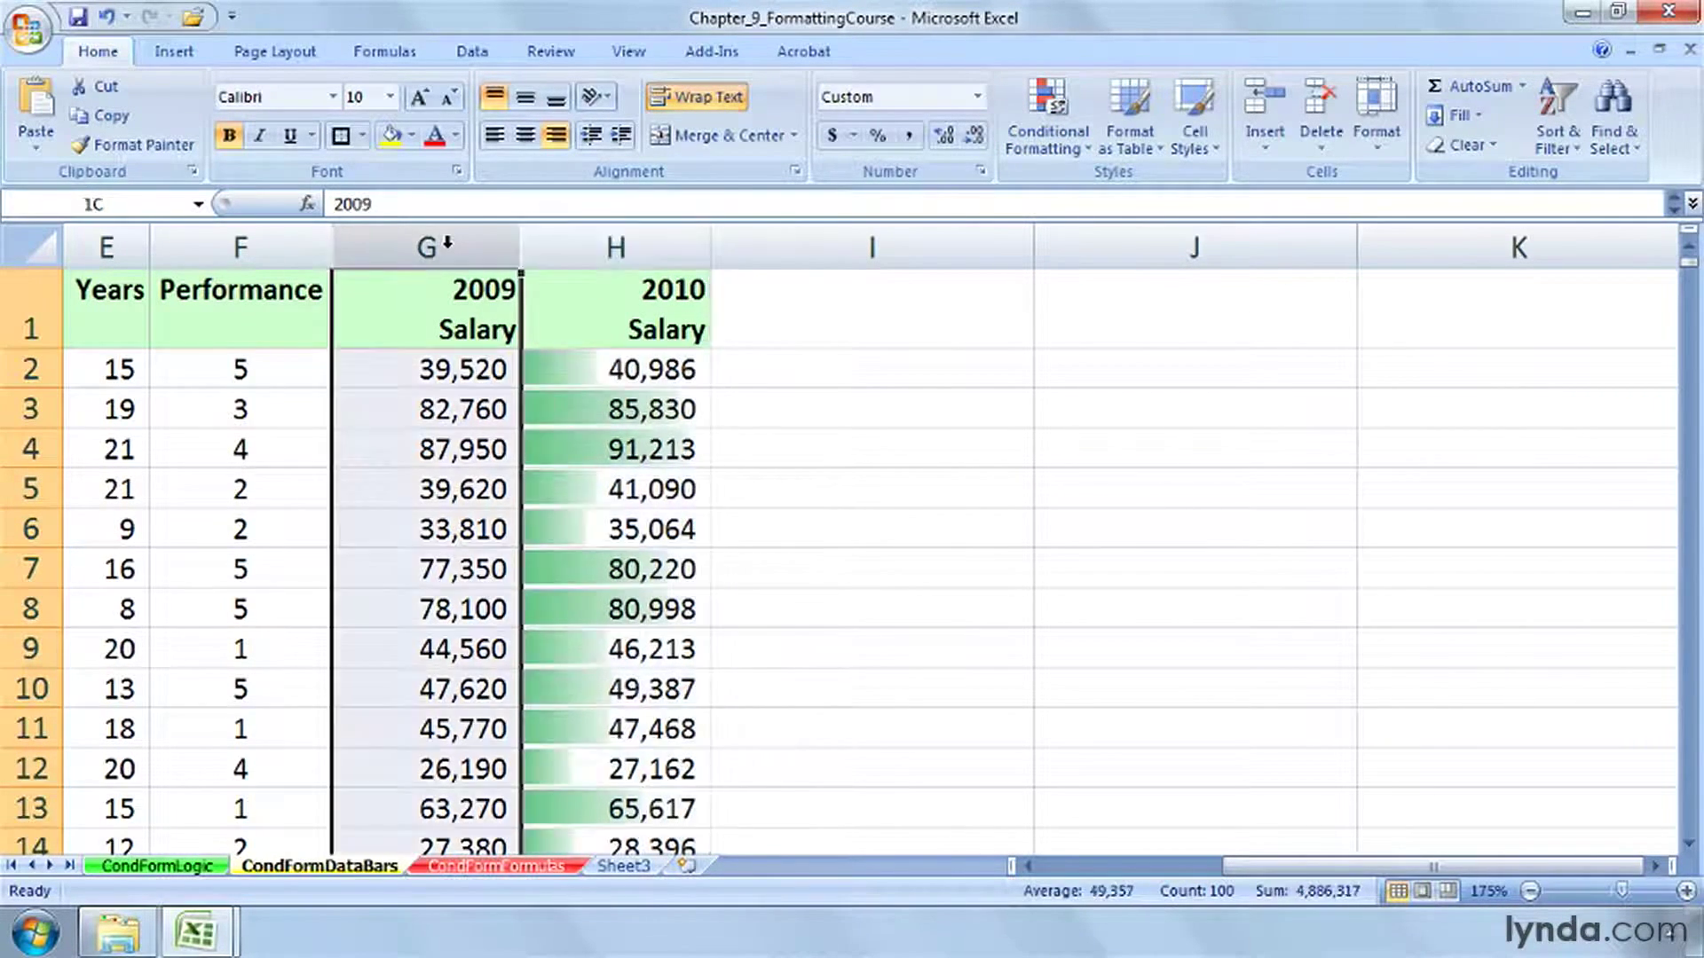
pyautogui.click(1046, 140)
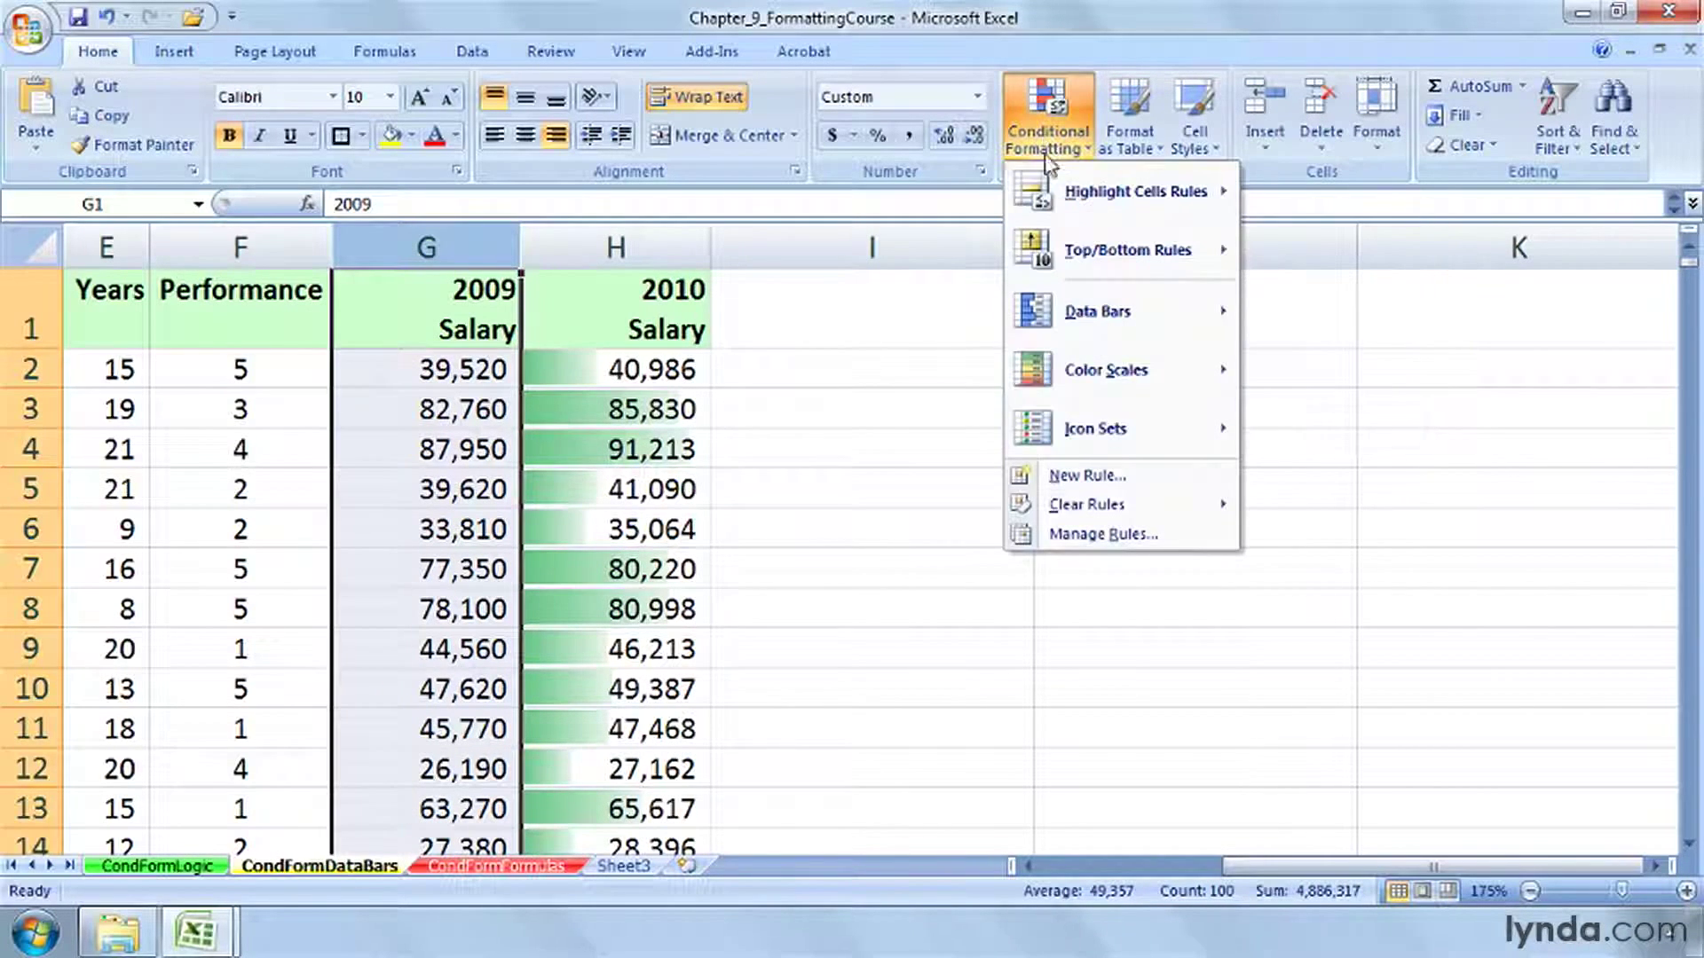
pyautogui.moveTo(1105, 369)
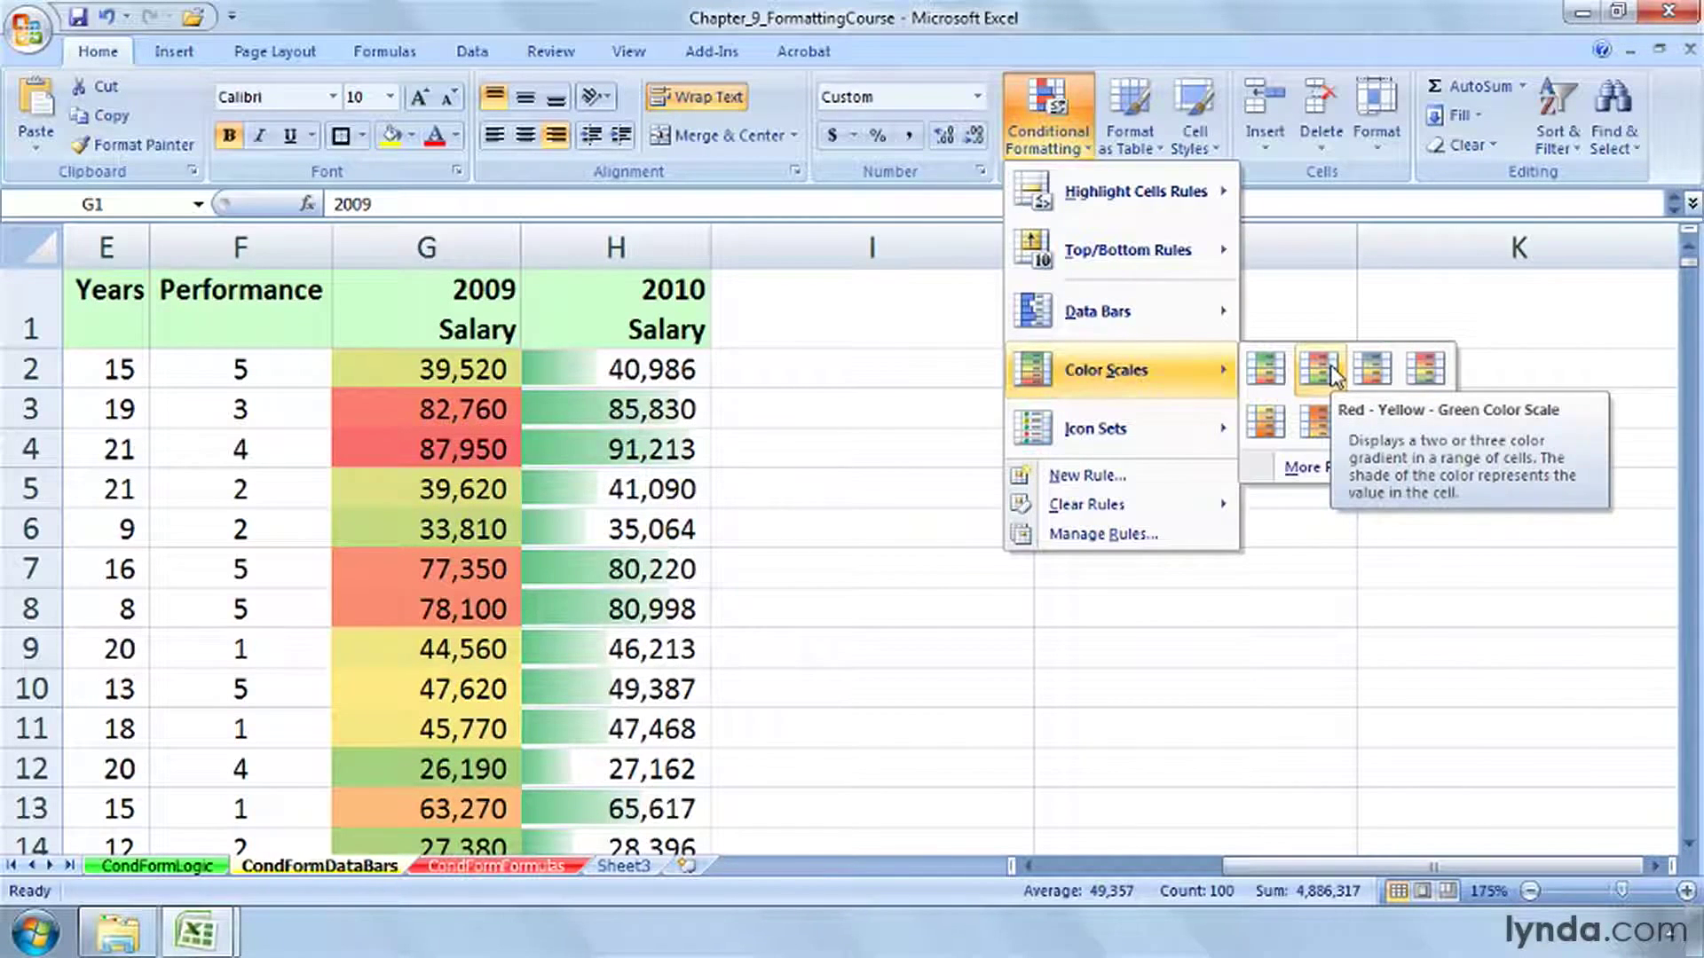
pyautogui.click(1329, 369)
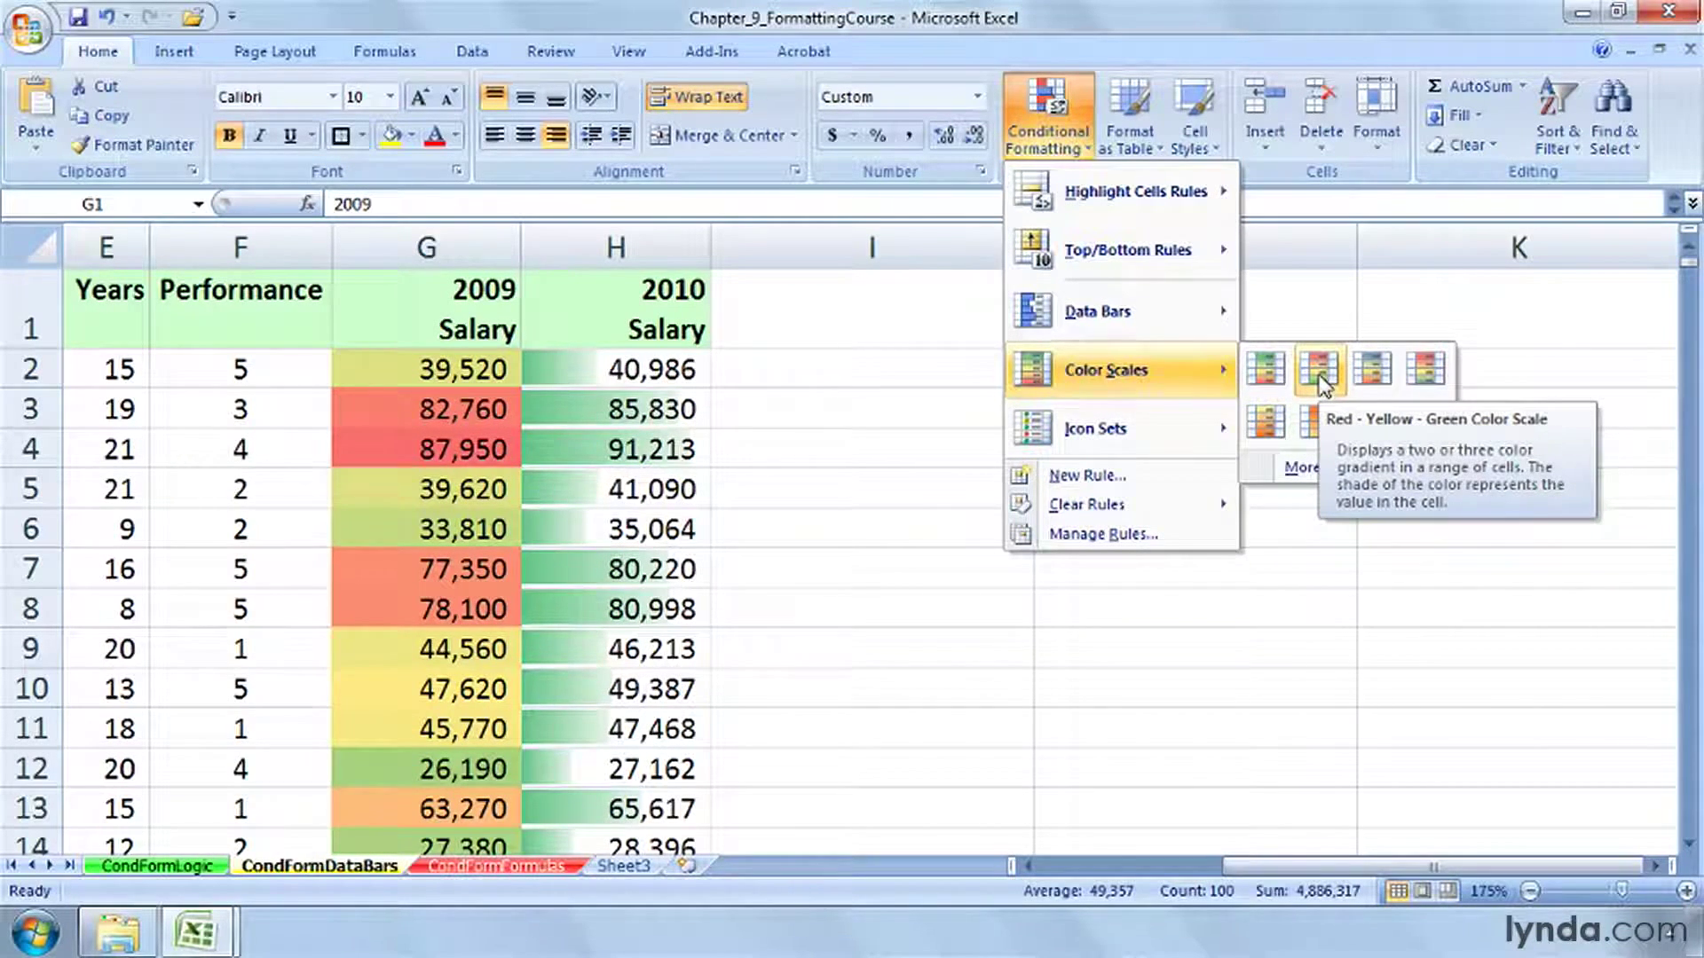
pyautogui.click(1321, 371)
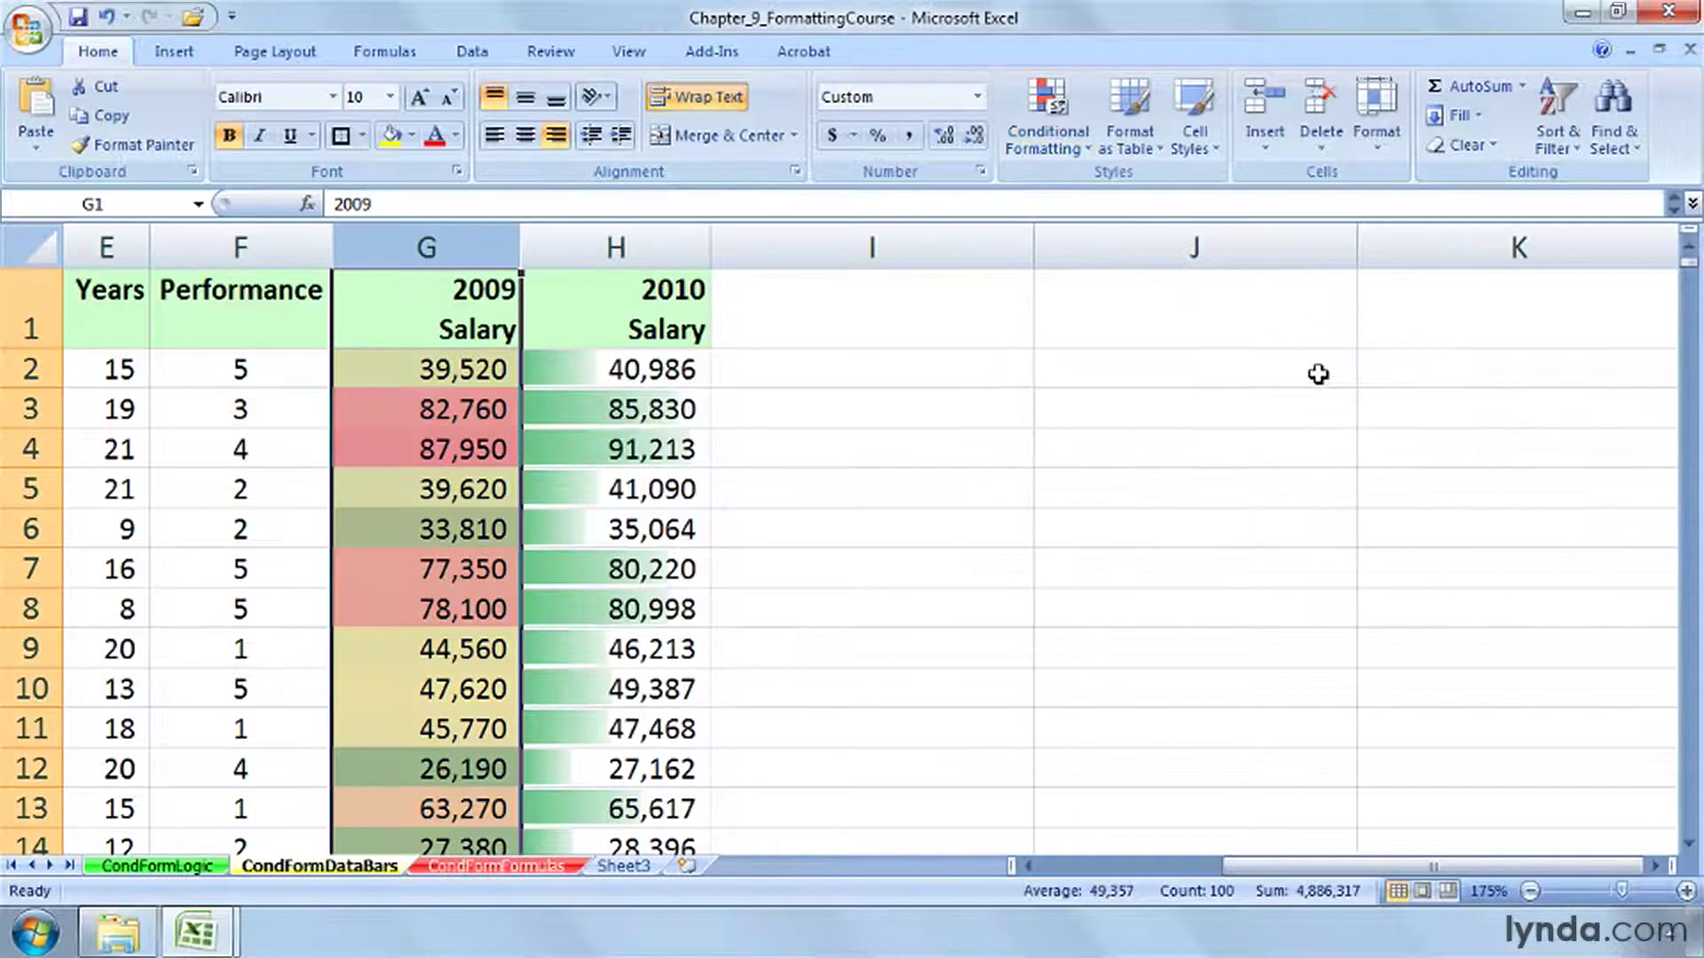
pyautogui.click(479, 369)
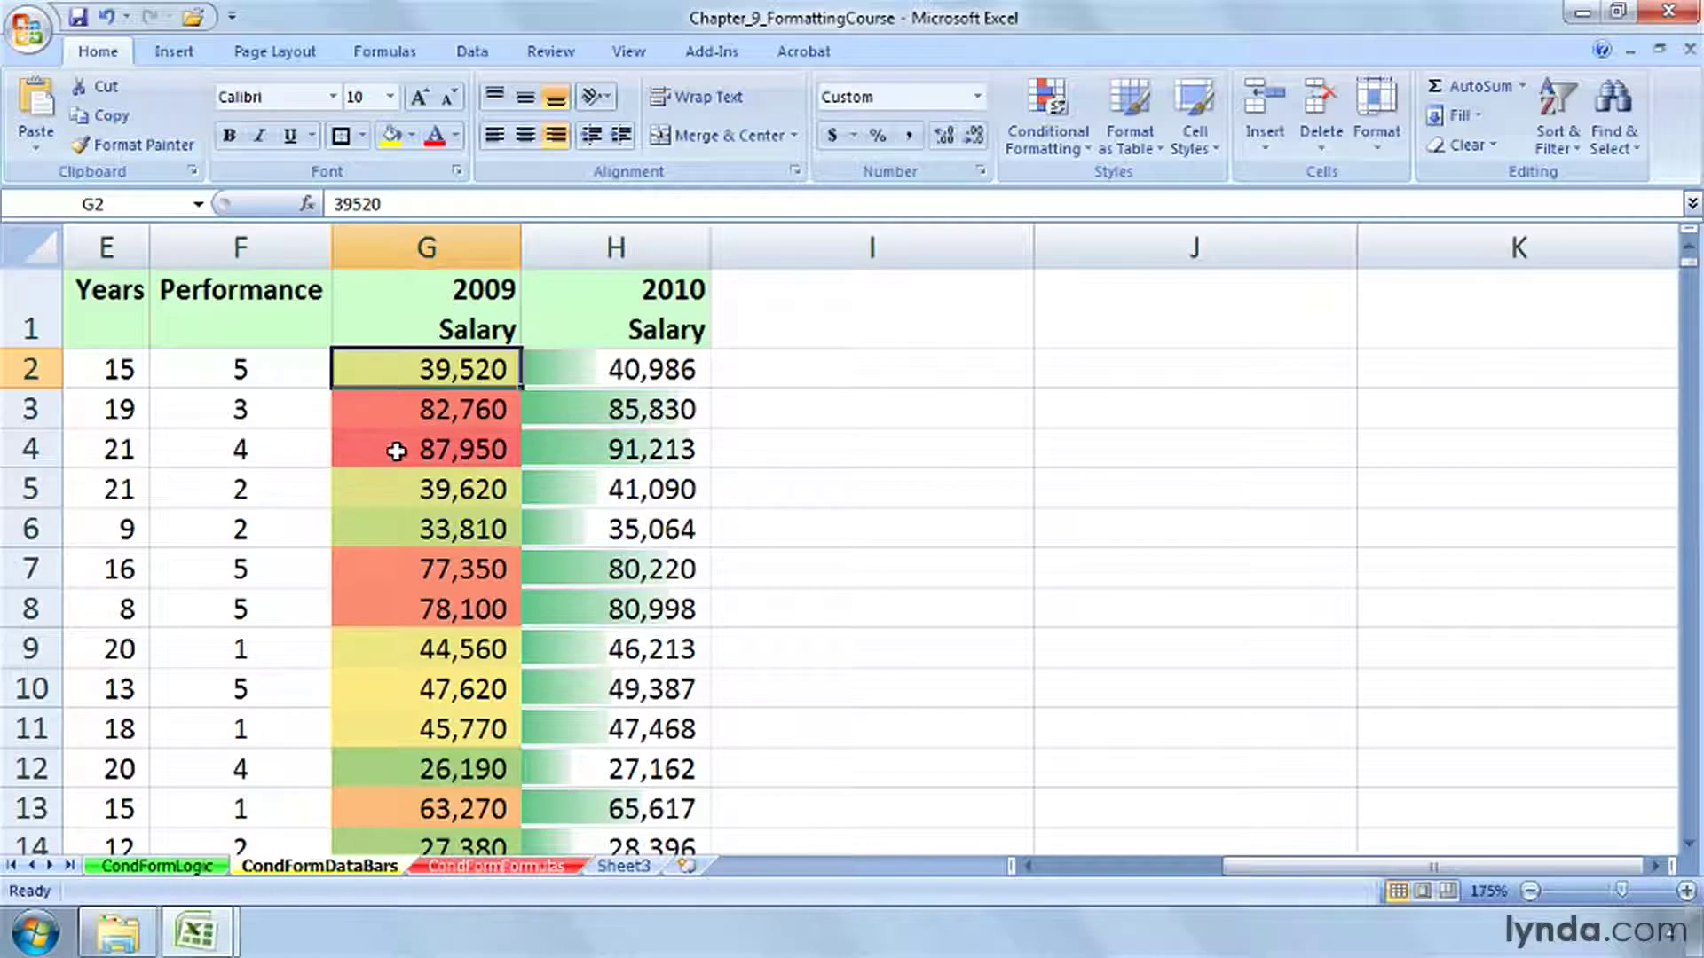
pyautogui.click(389, 410)
pyautogui.click(388, 441)
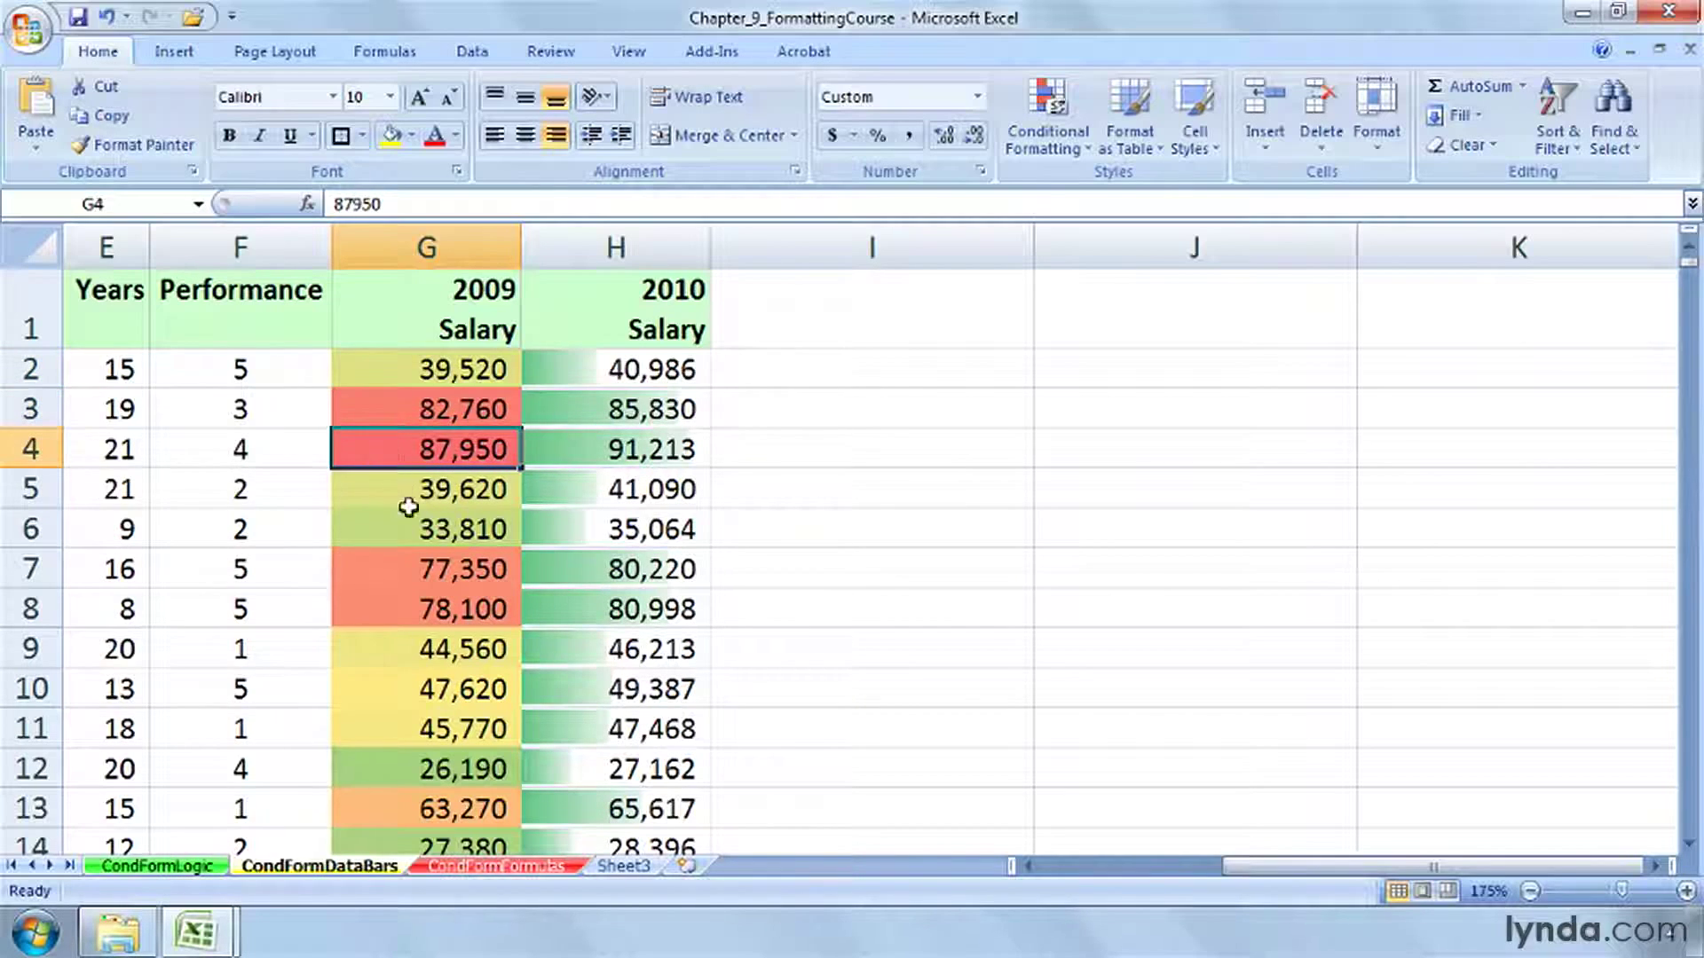
pyautogui.click(402, 577)
pyautogui.click(399, 610)
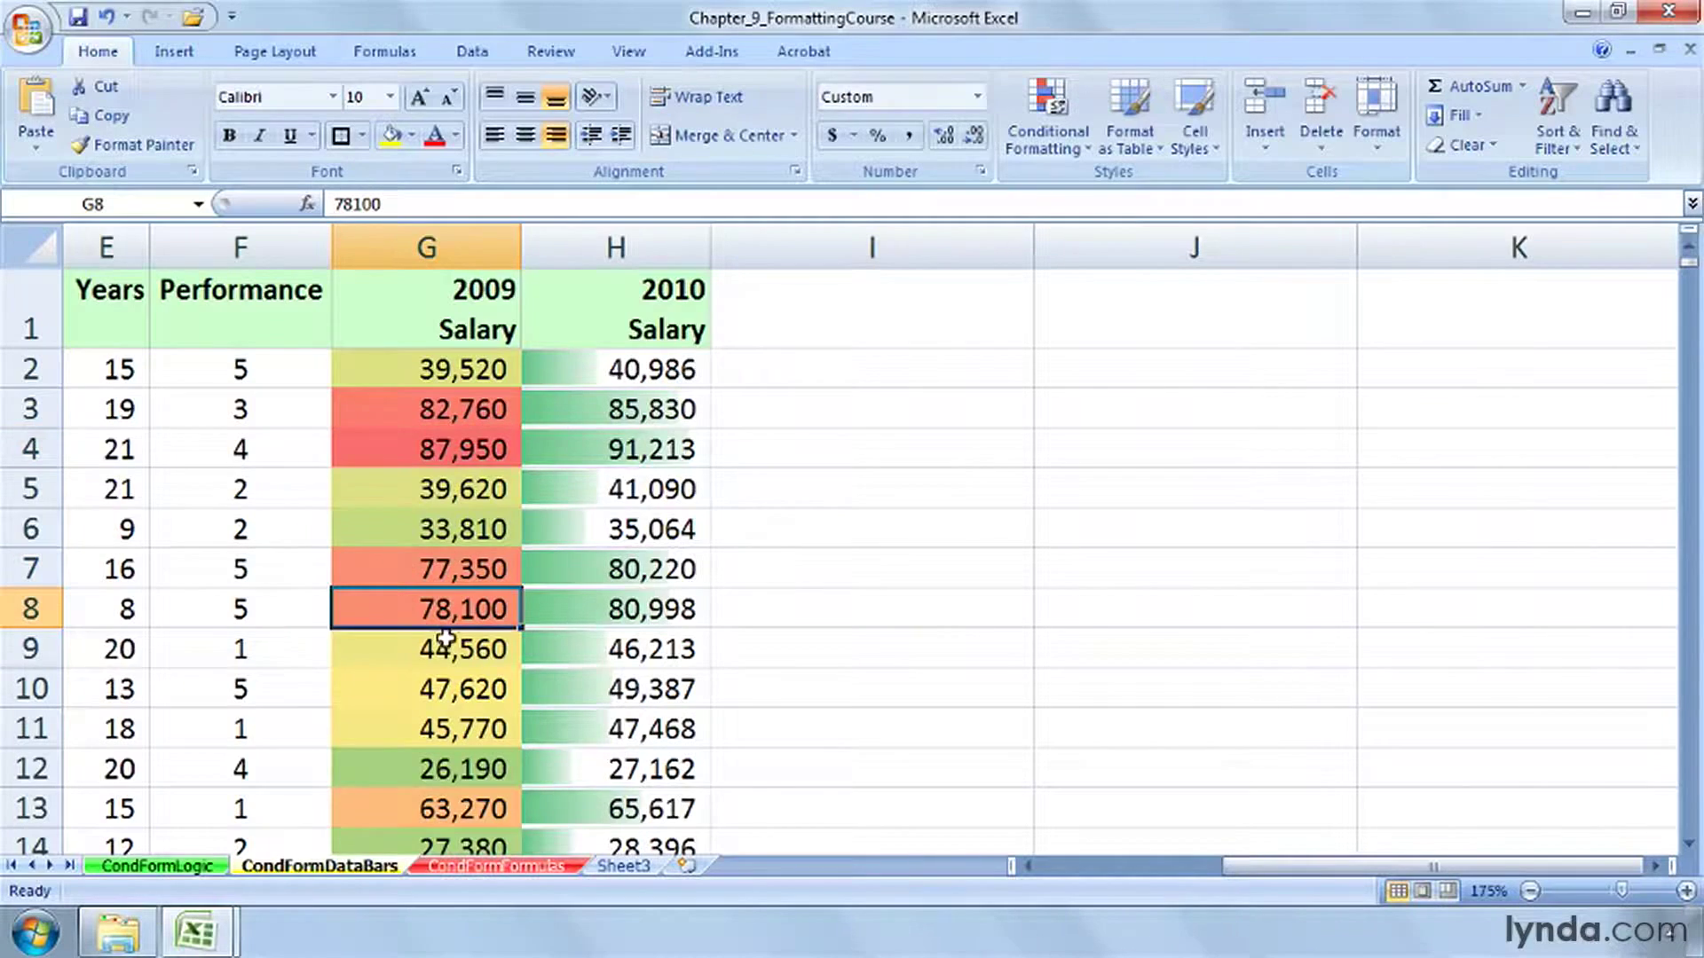
pyautogui.scroll(-2, 435, 639)
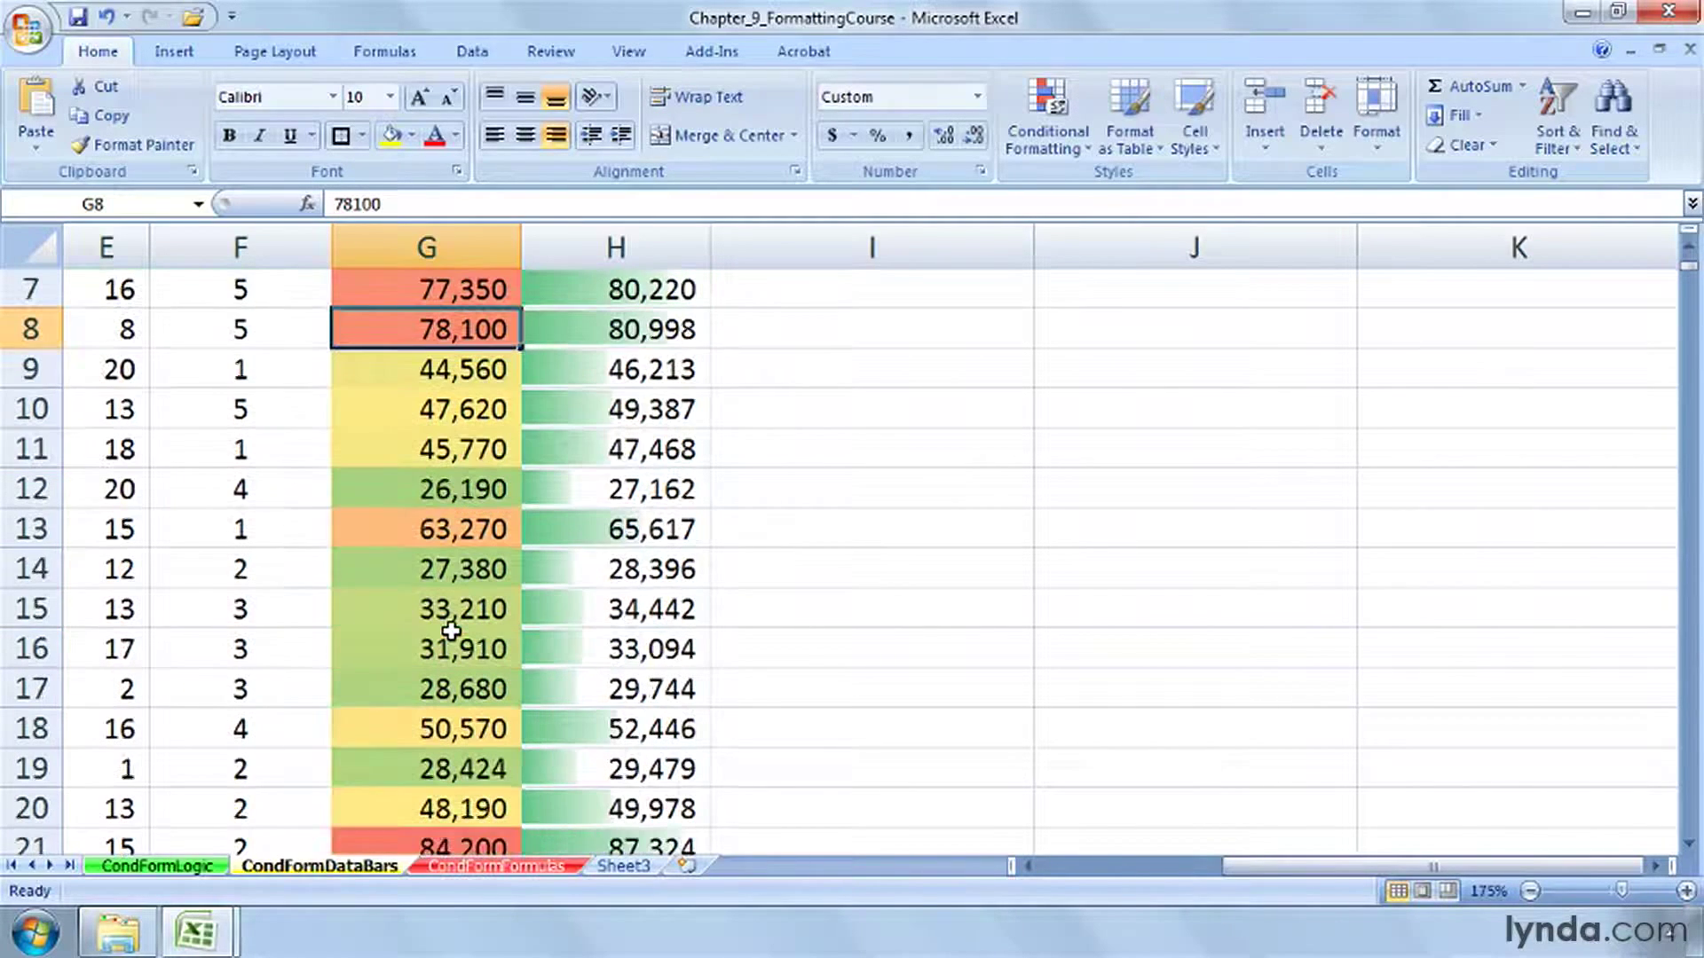
pyautogui.click(404, 527)
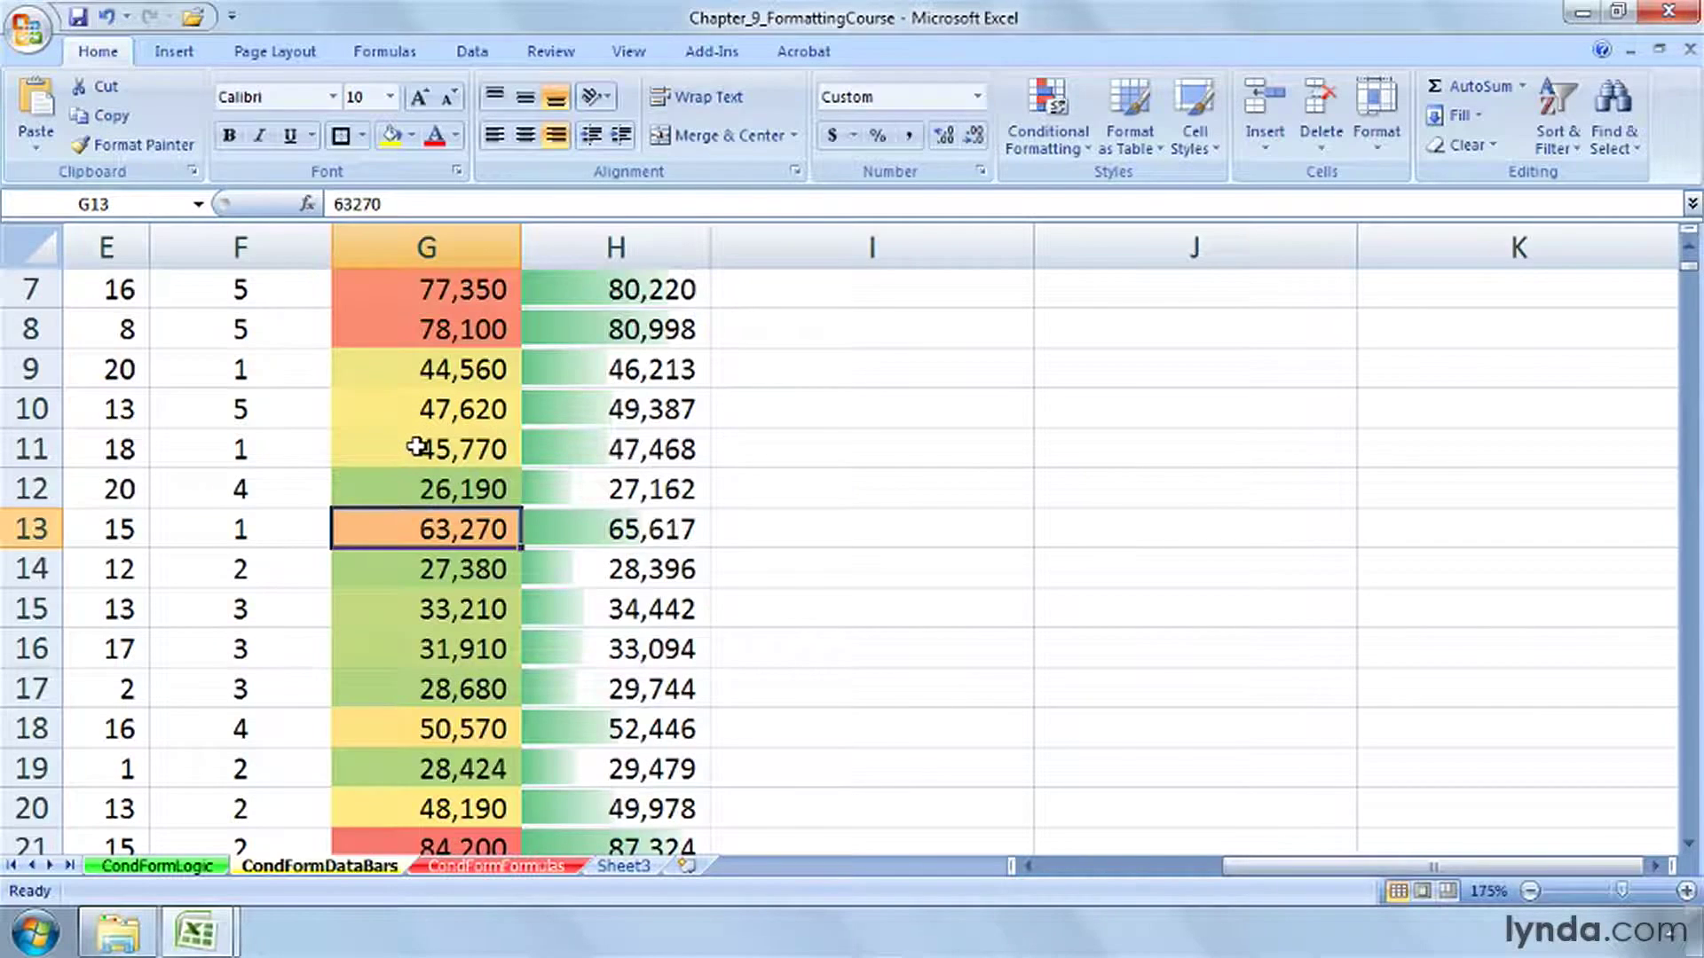
pyautogui.scroll(2, 415, 446)
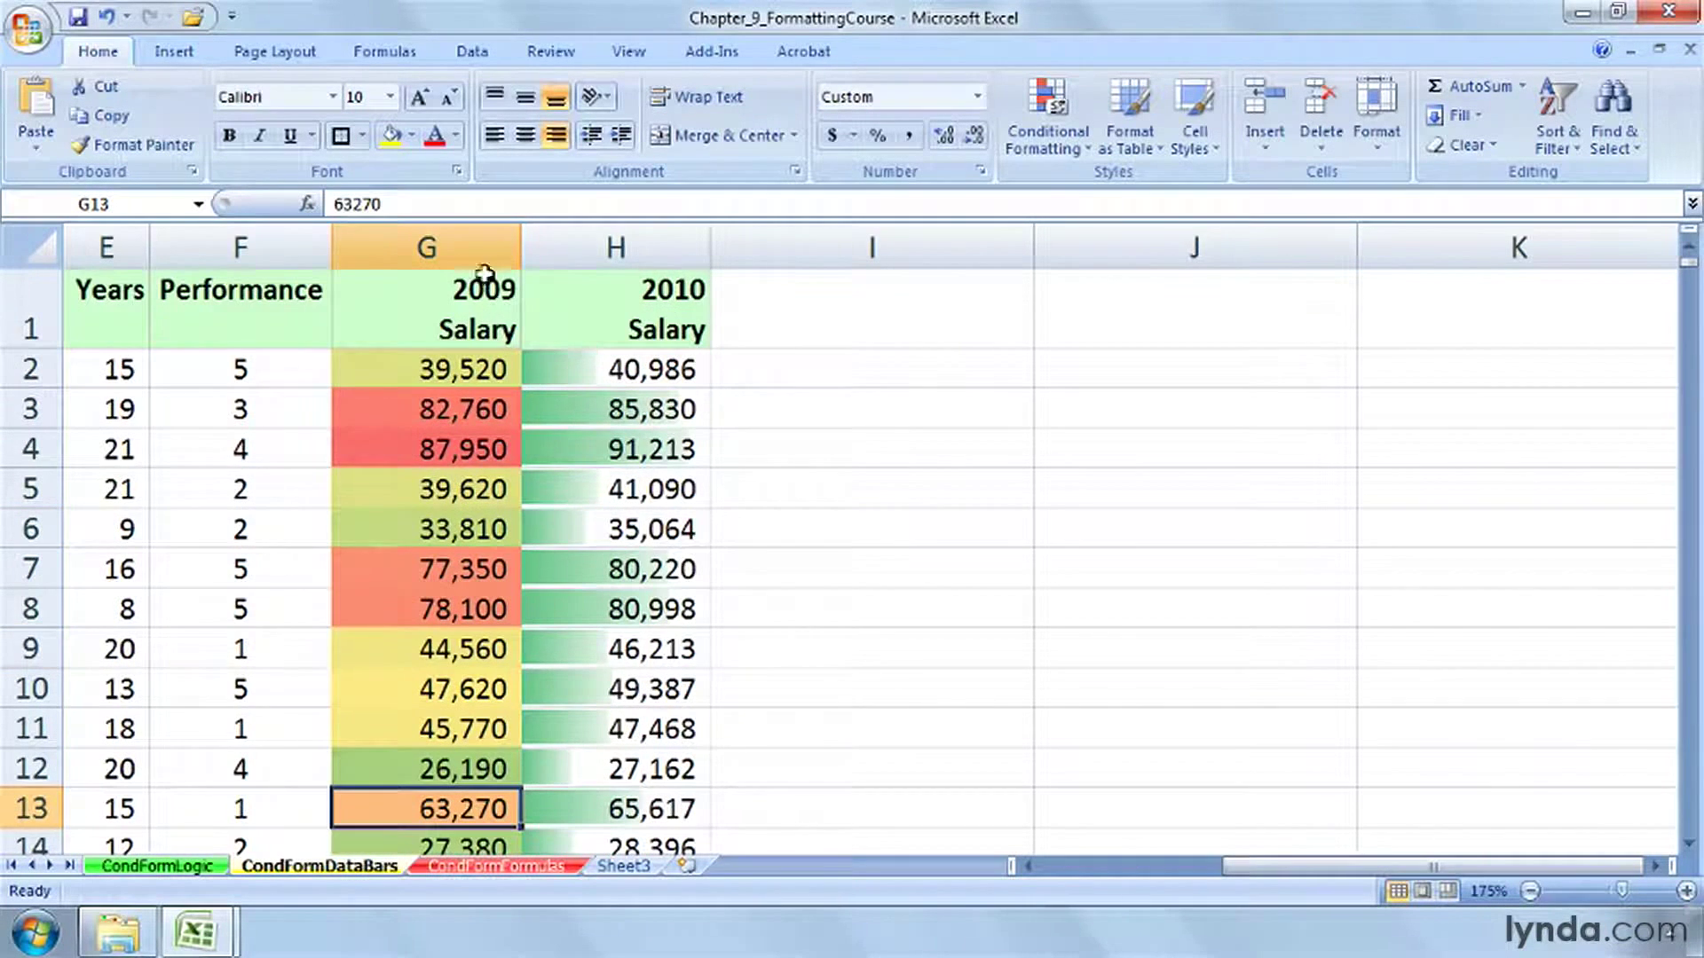
pyautogui.click(465, 247)
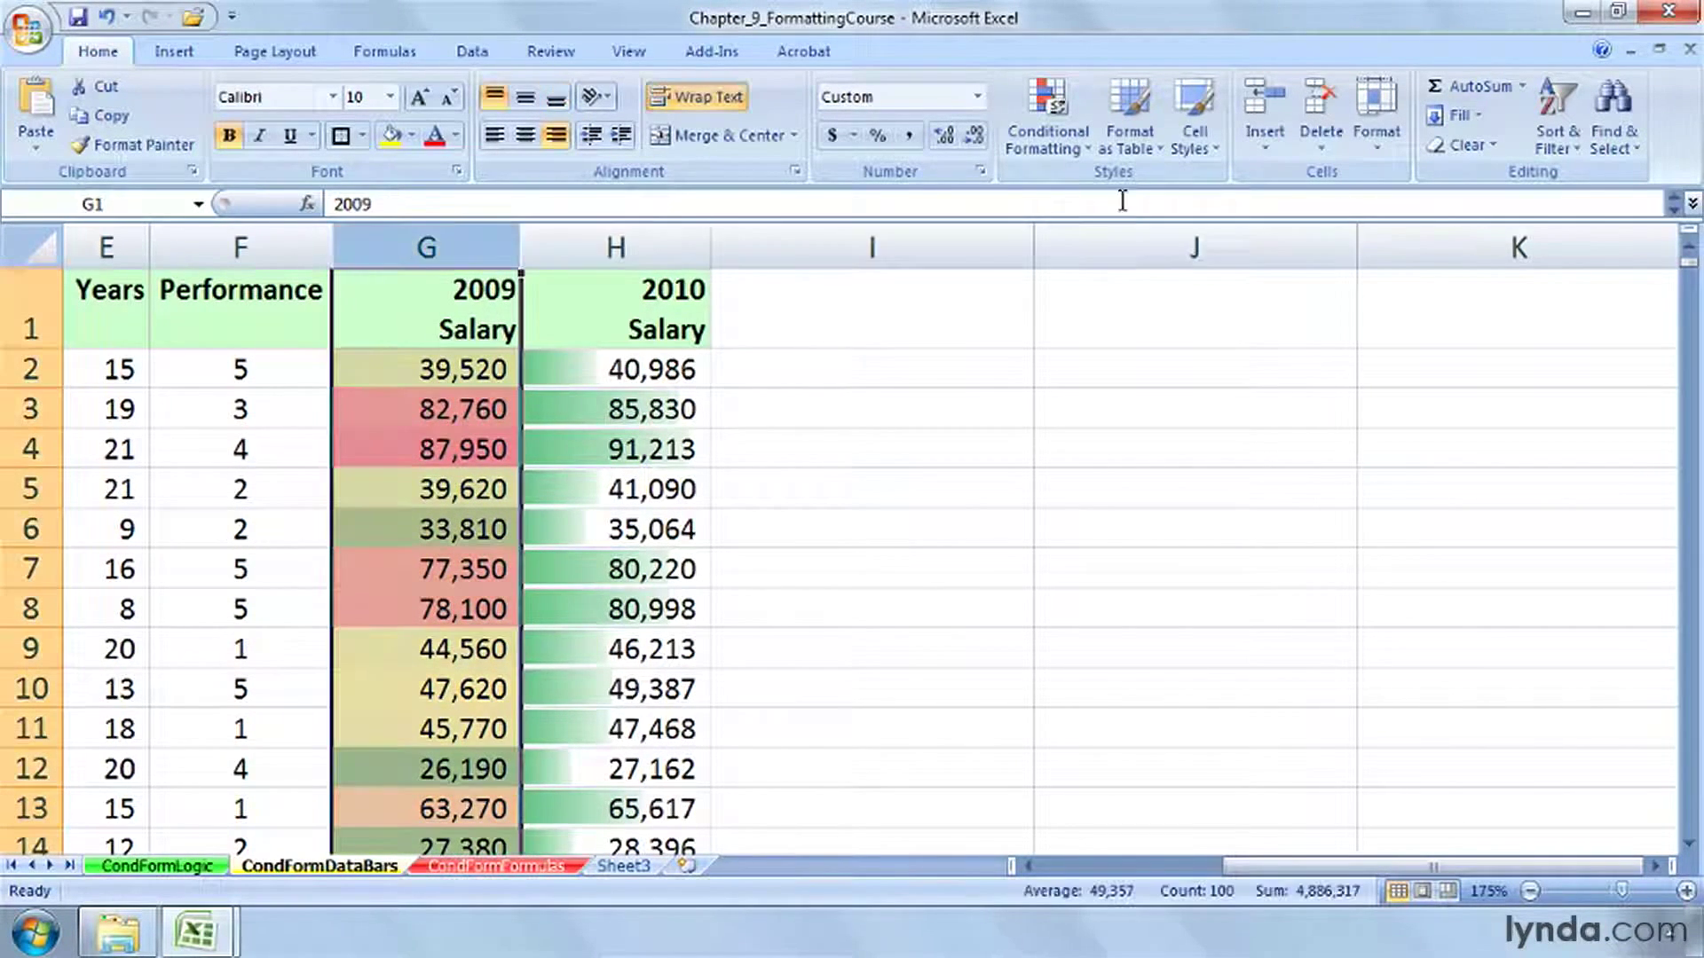
# - Preview the icon set options on column G without applying any
pyautogui.click(1060, 128)
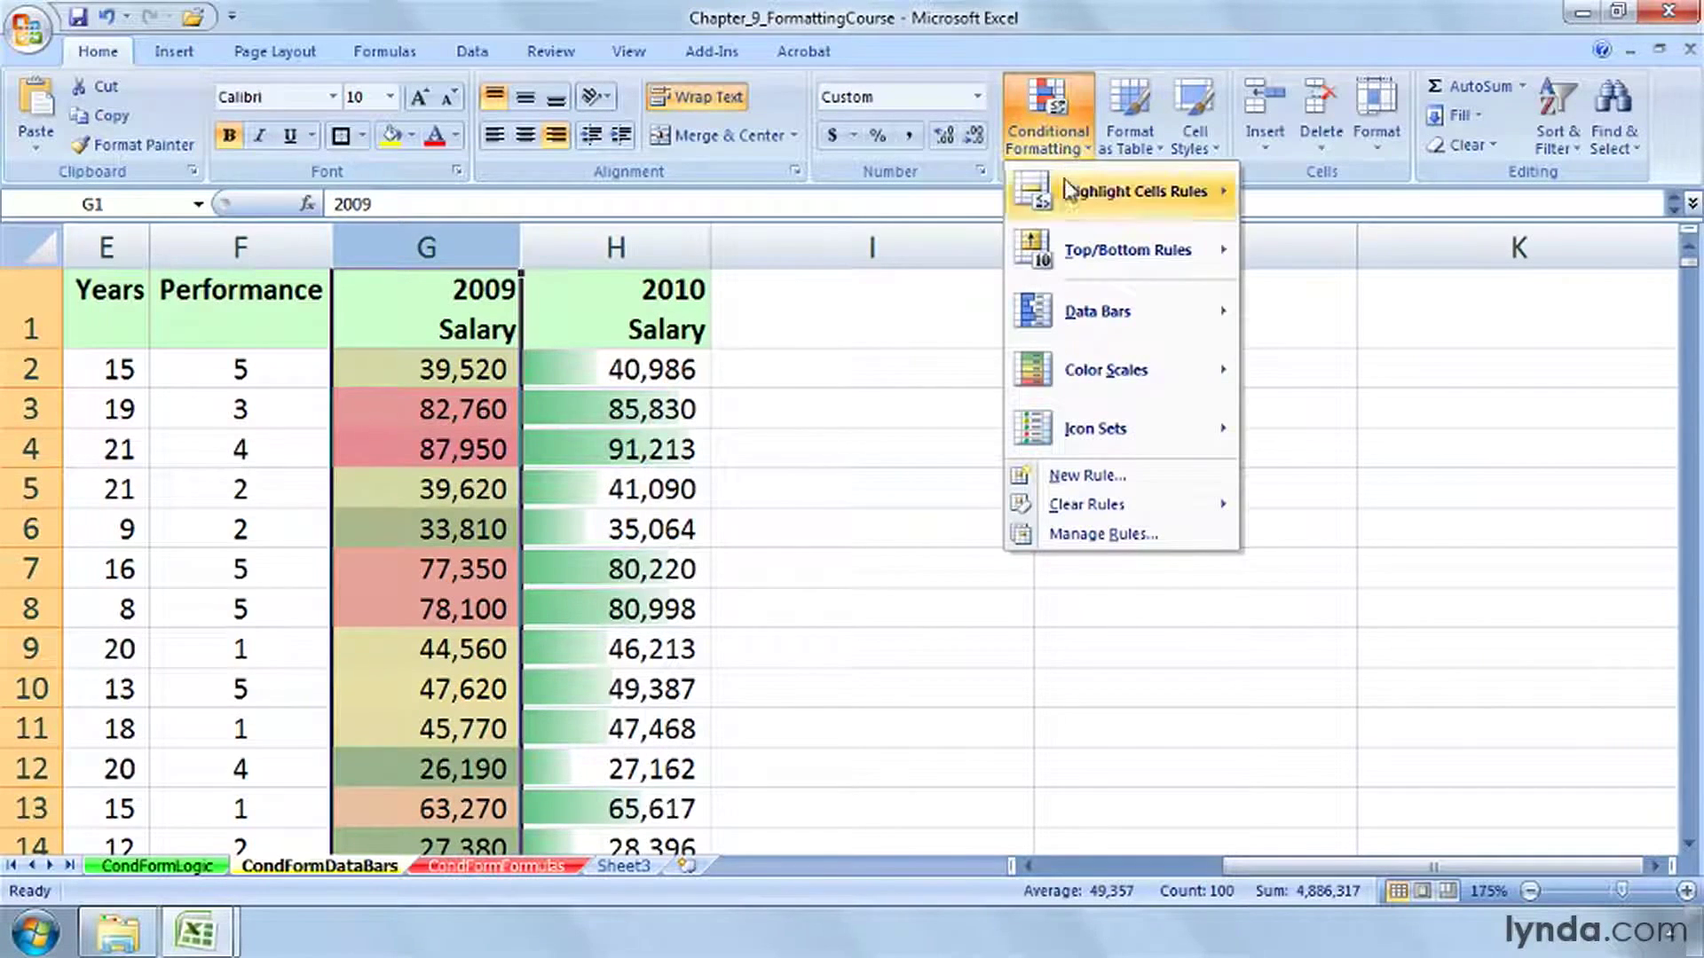
pyautogui.moveTo(1077, 336)
pyautogui.moveTo(1078, 373)
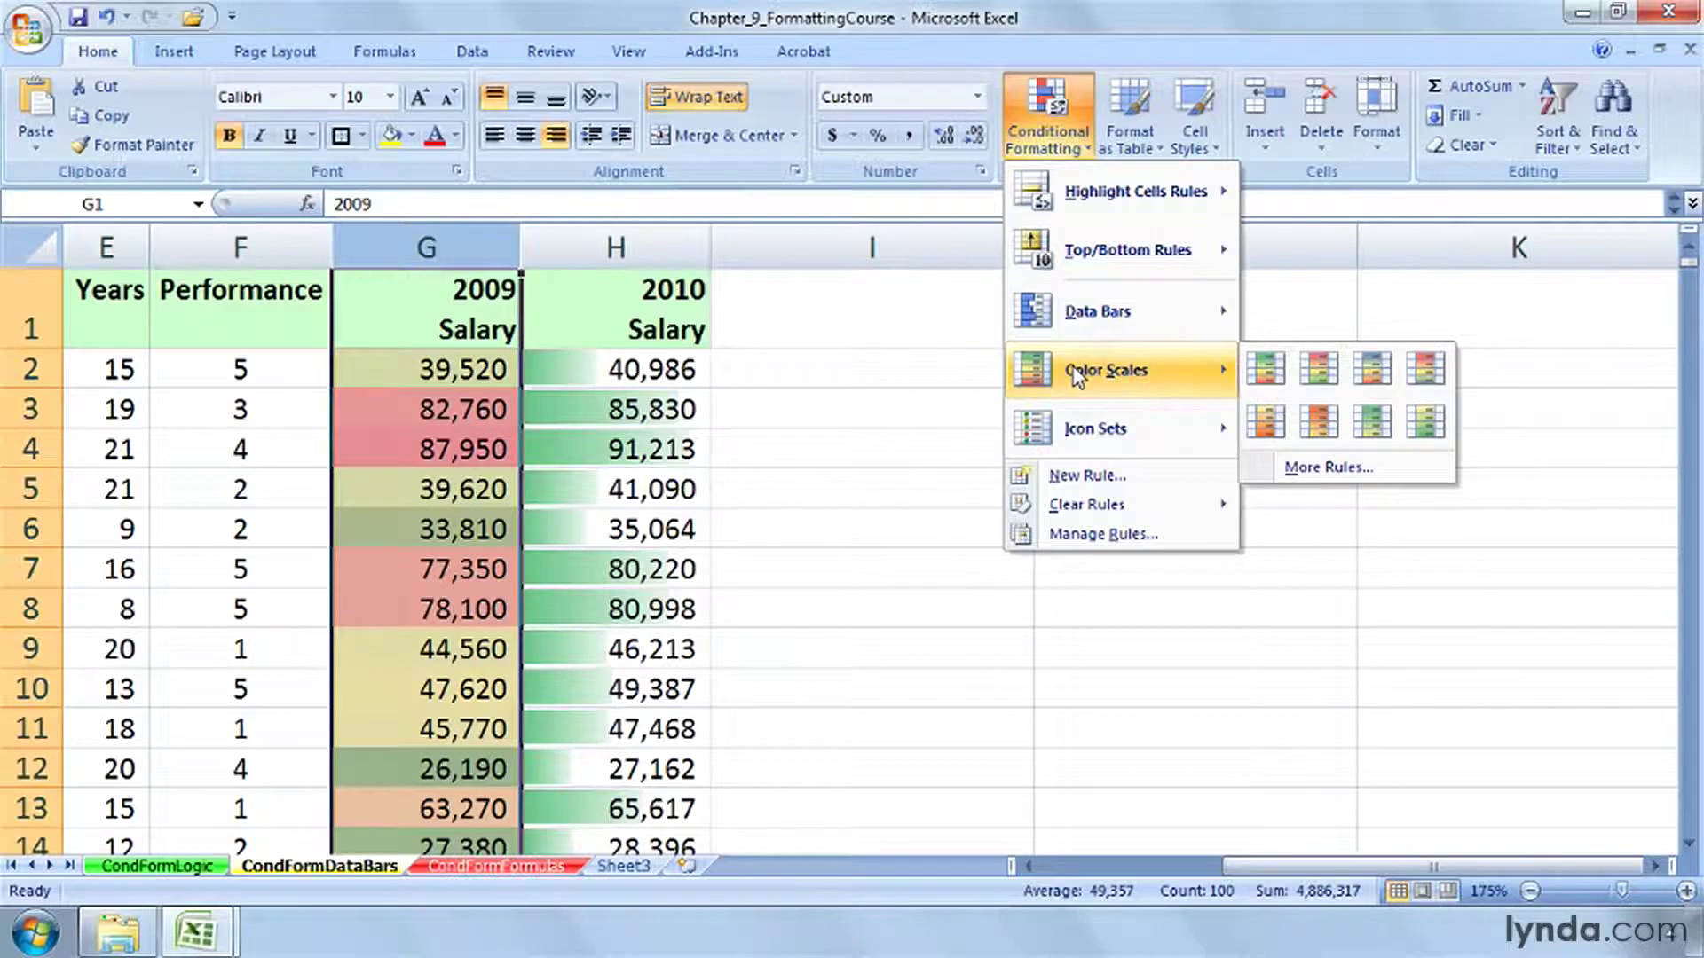
pyautogui.moveTo(1079, 430)
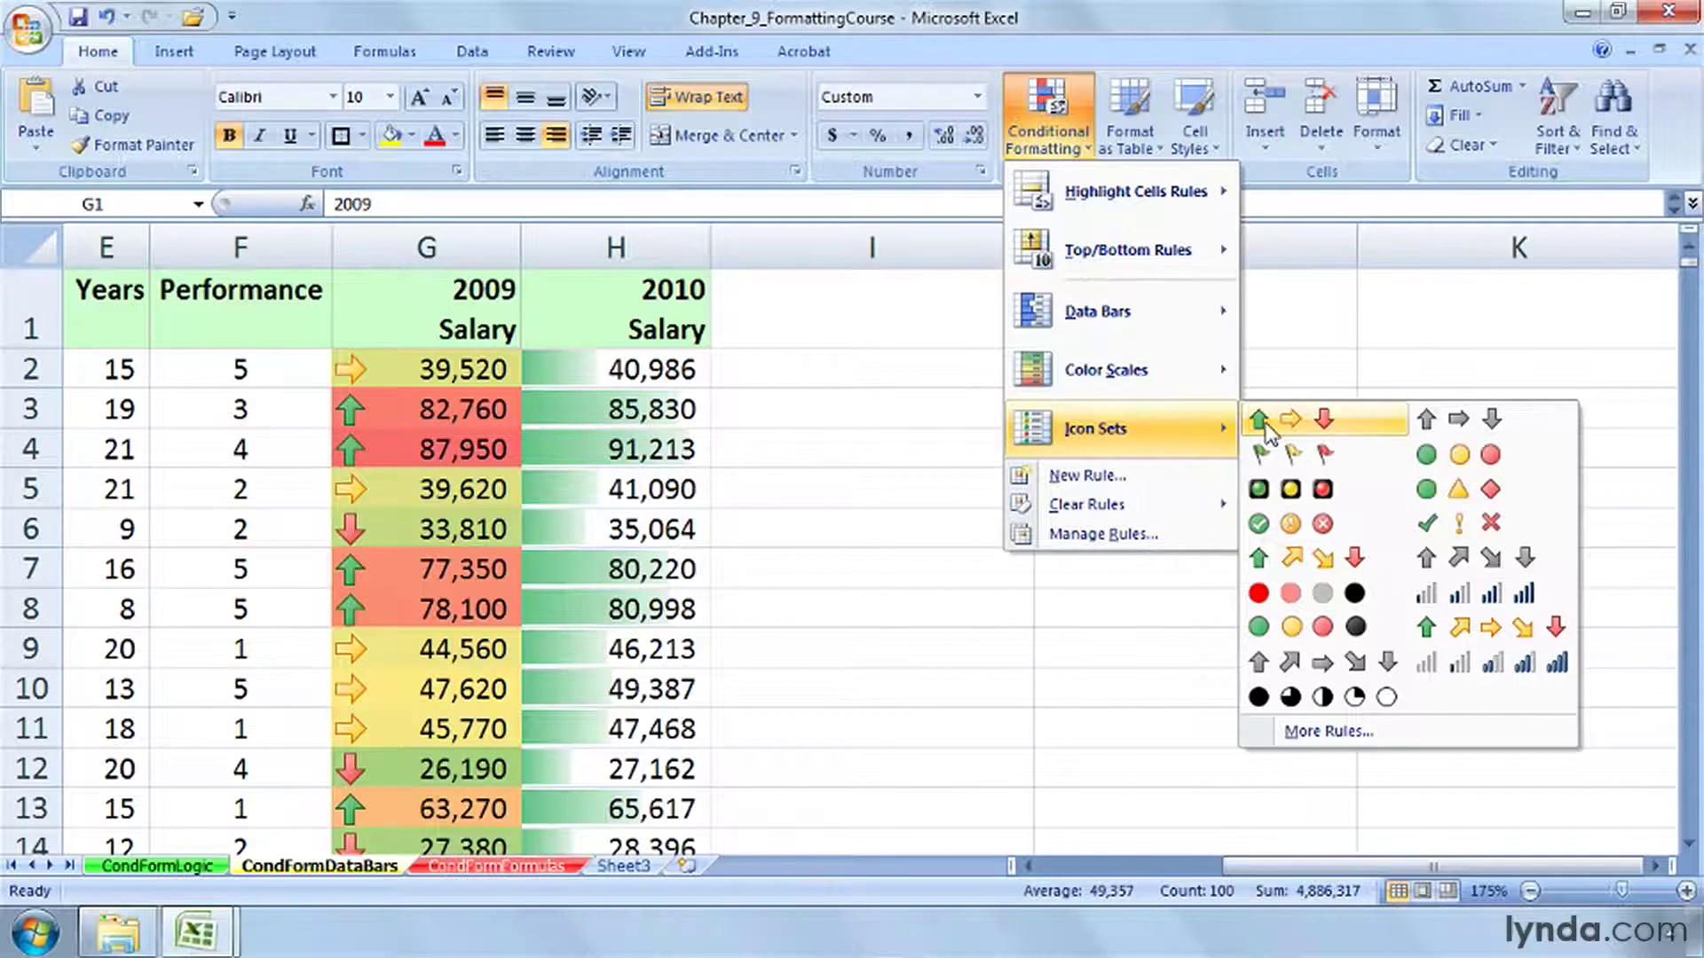
pyautogui.click(1051, 114)
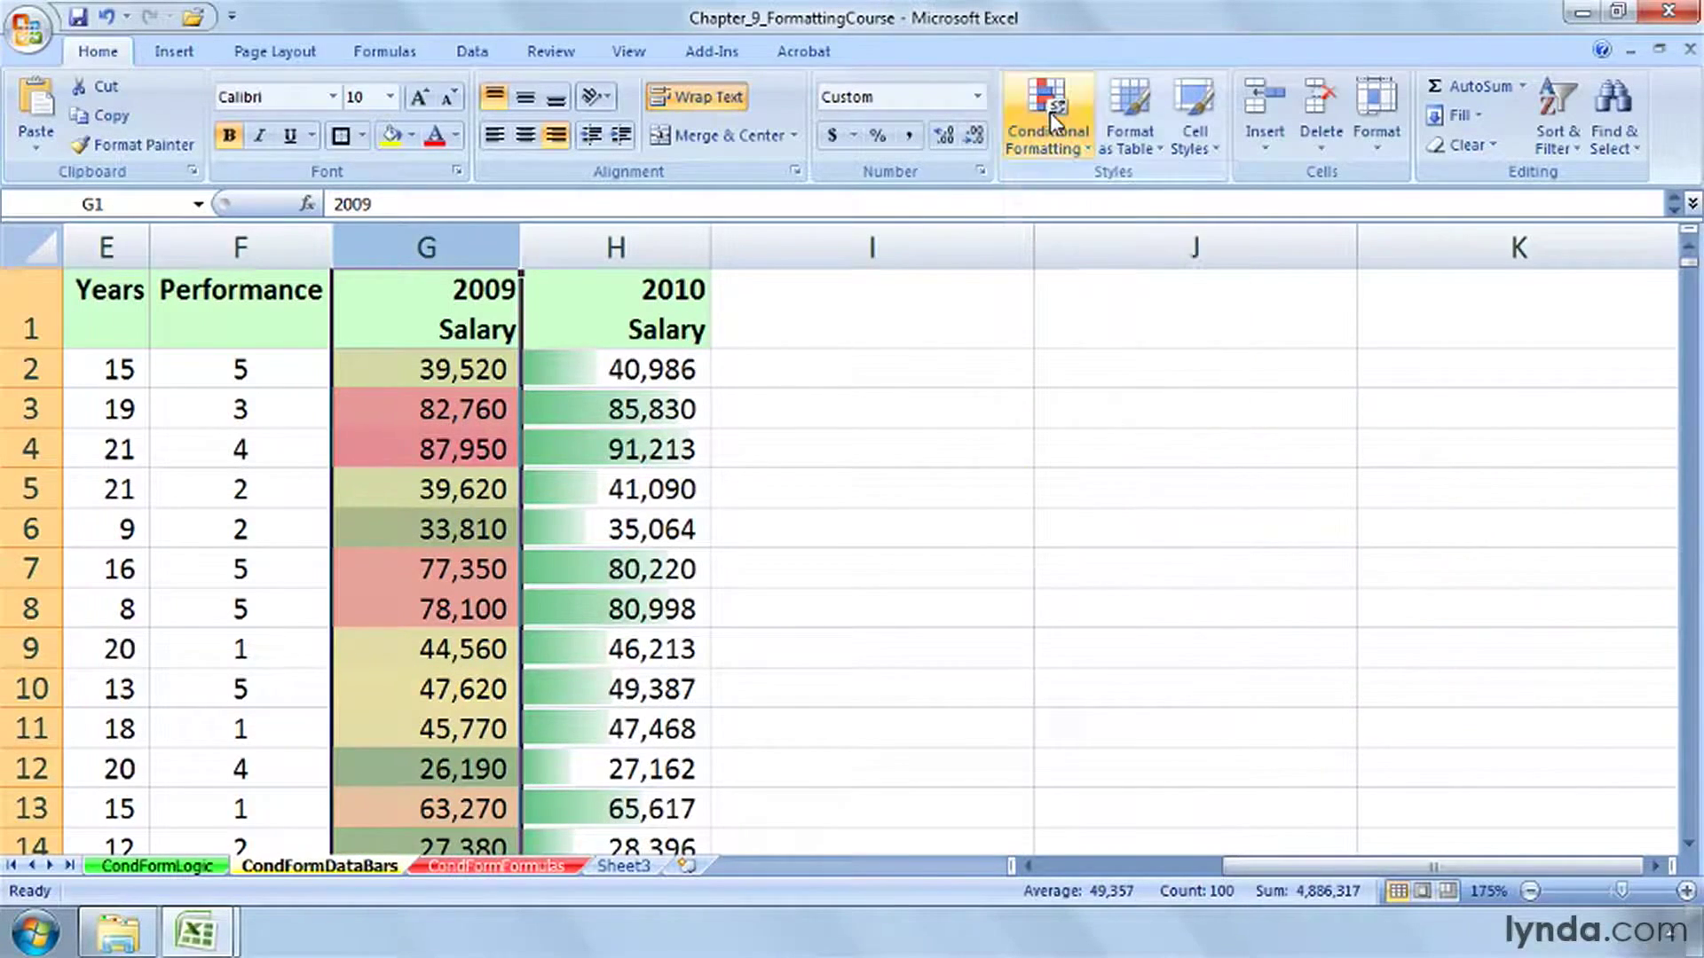
# - Clear the colour-scale rules from the selected column G cells
pyautogui.click(1051, 114)
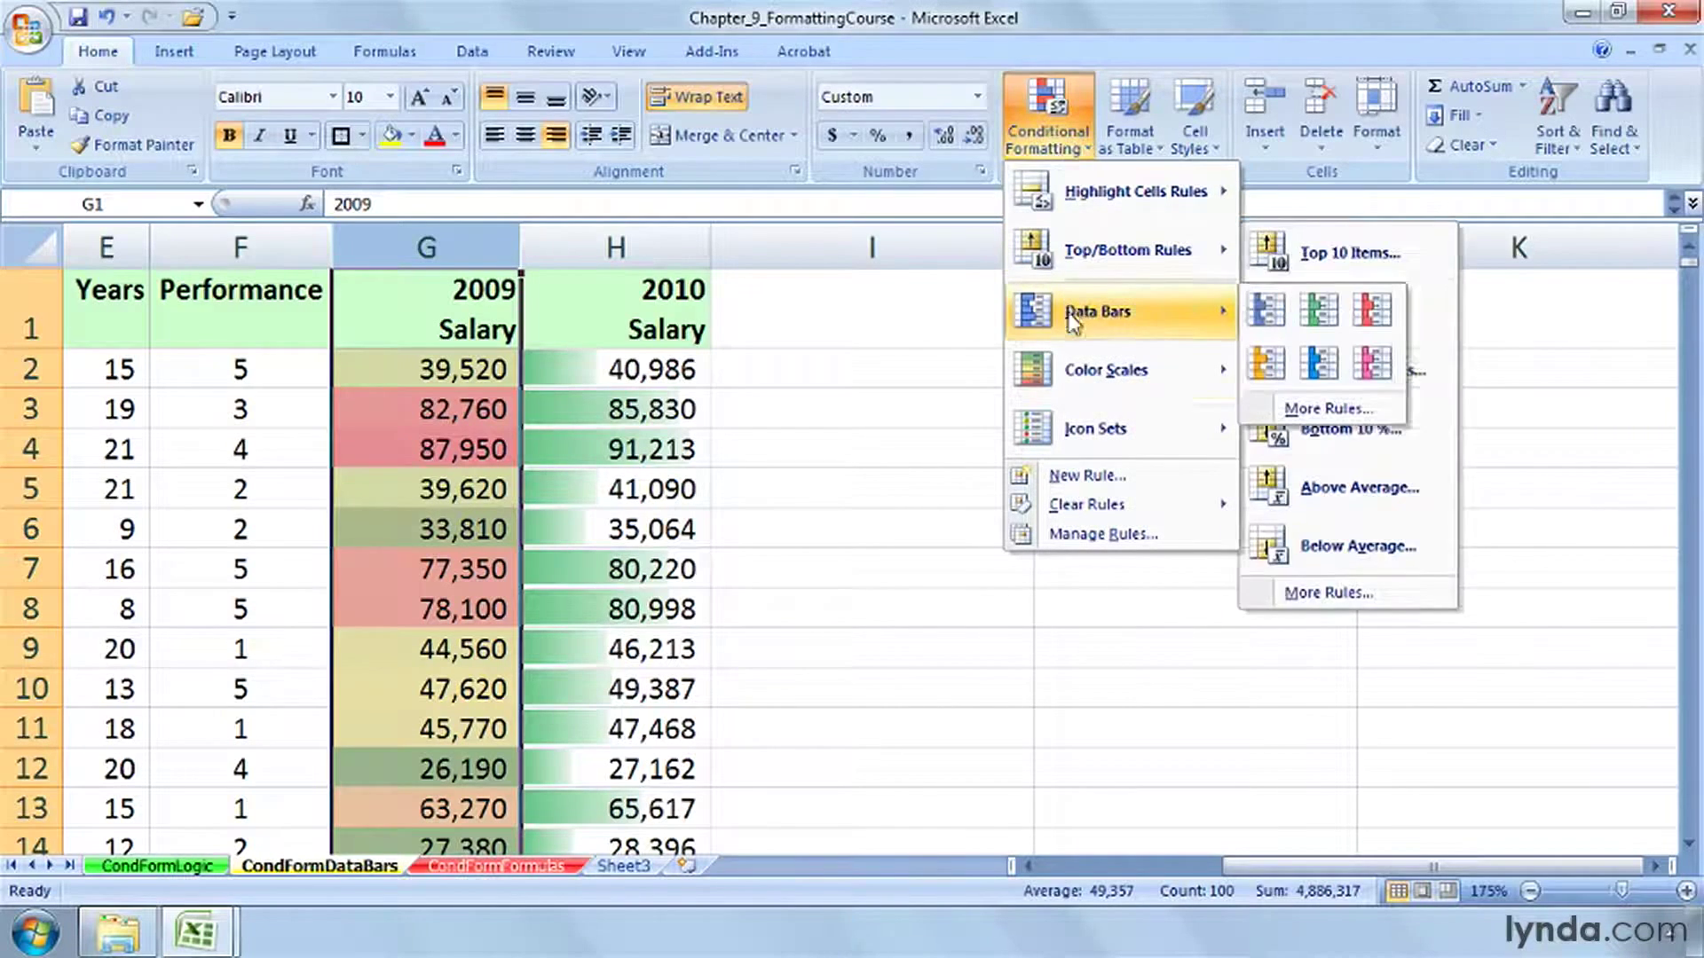
pyautogui.moveTo(1167, 507)
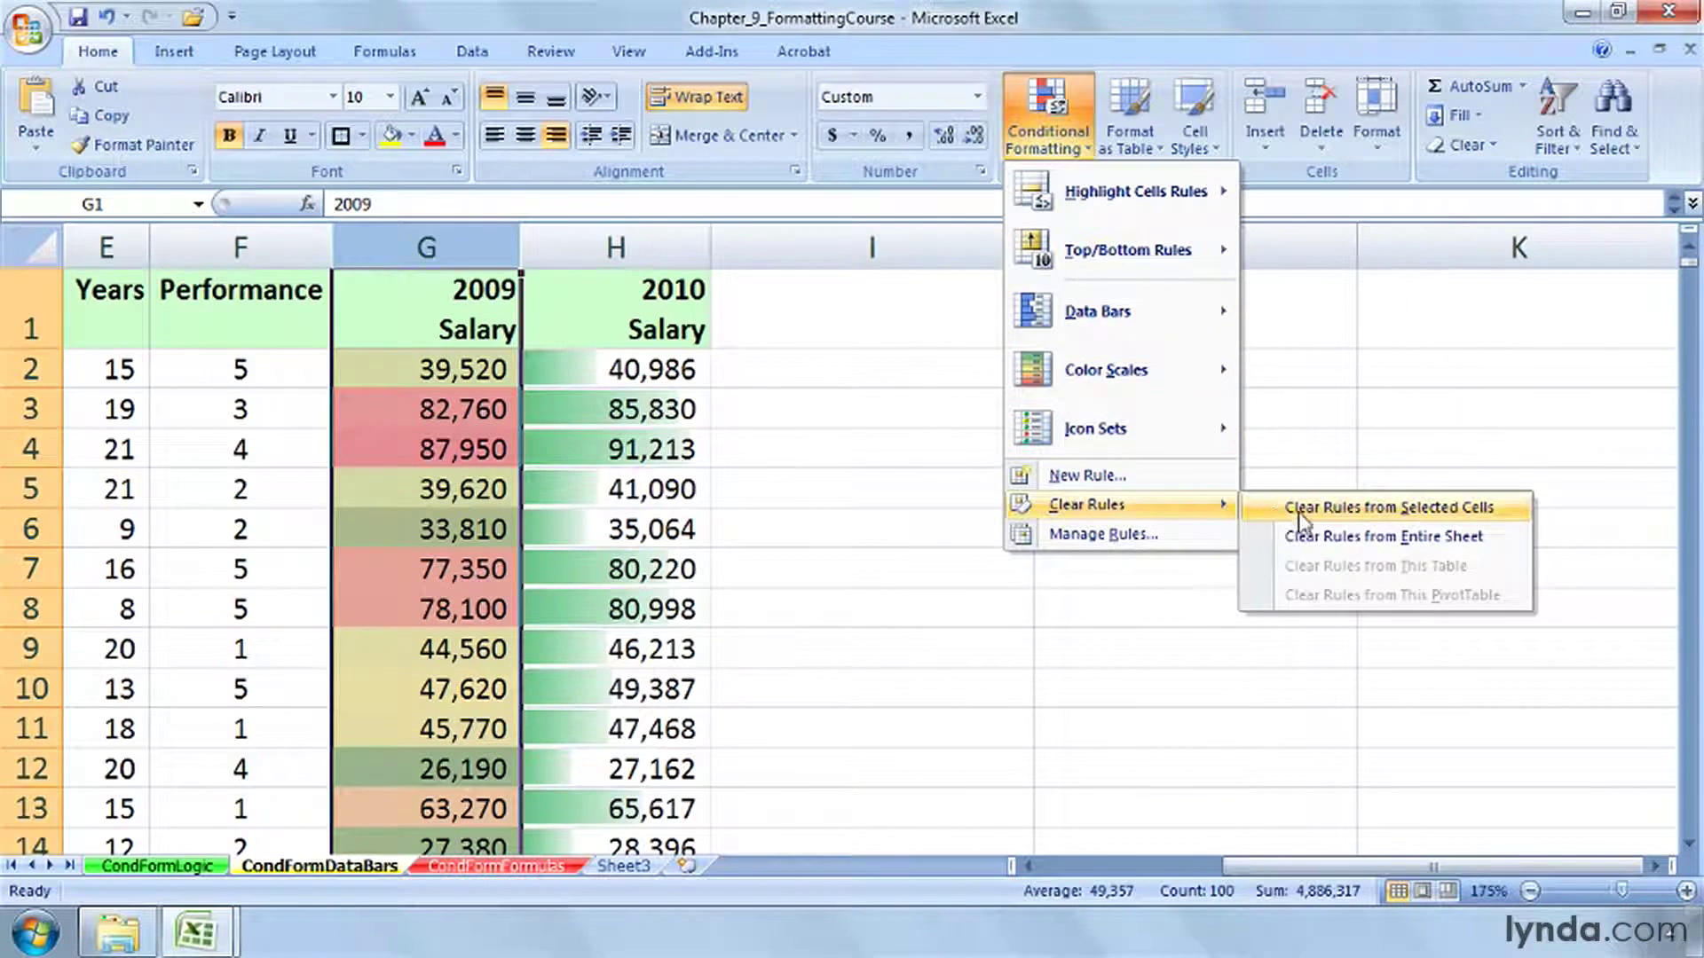
pyautogui.click(1370, 509)
pyautogui.click(1050, 114)
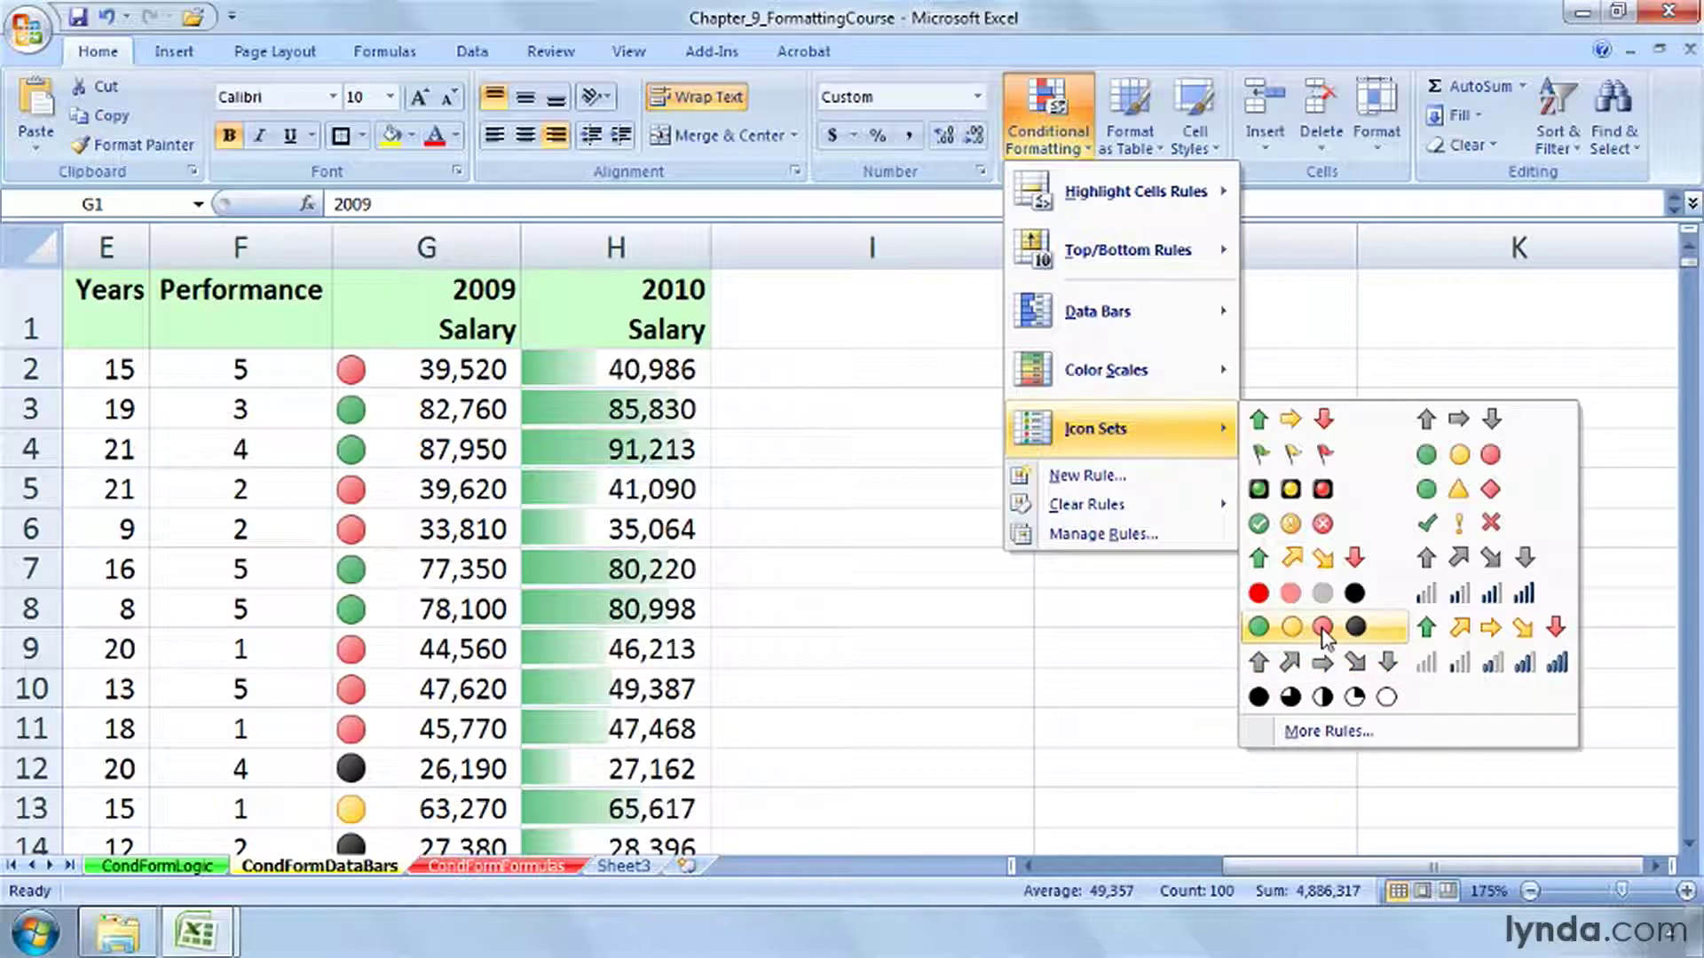
# - Apply the 4 Arrows (Colored) icon set to column G and open Manage Rules
pyautogui.click(1309, 559)
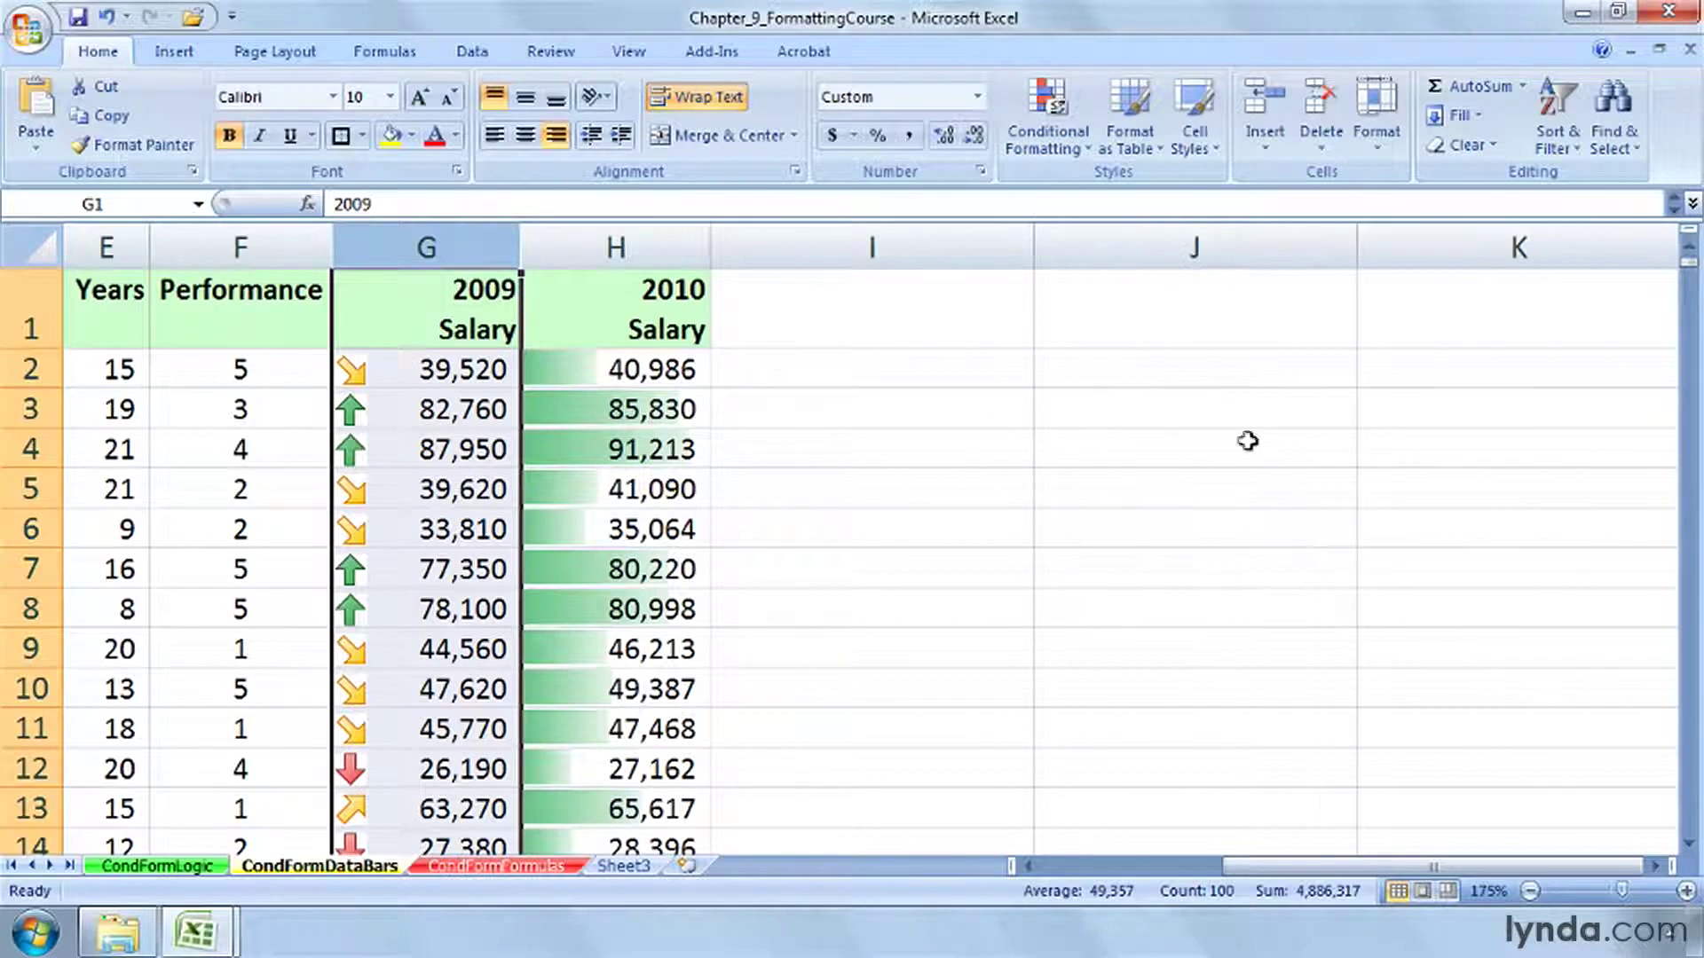
pyautogui.click(1052, 105)
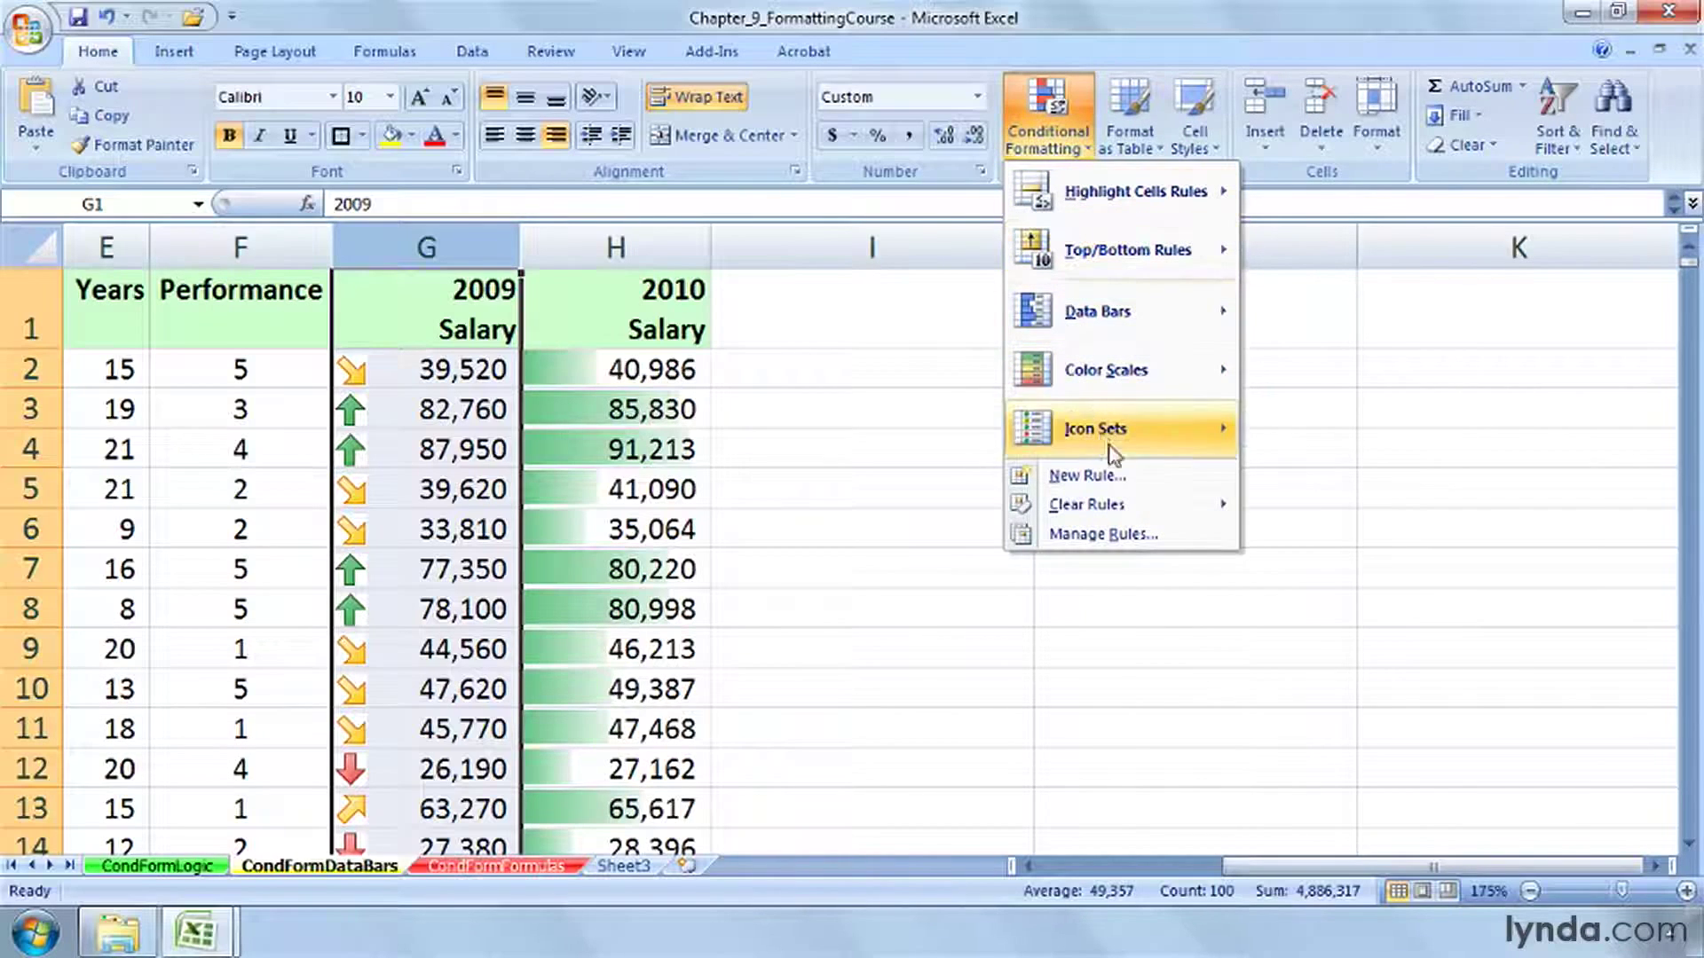
pyautogui.click(1106, 536)
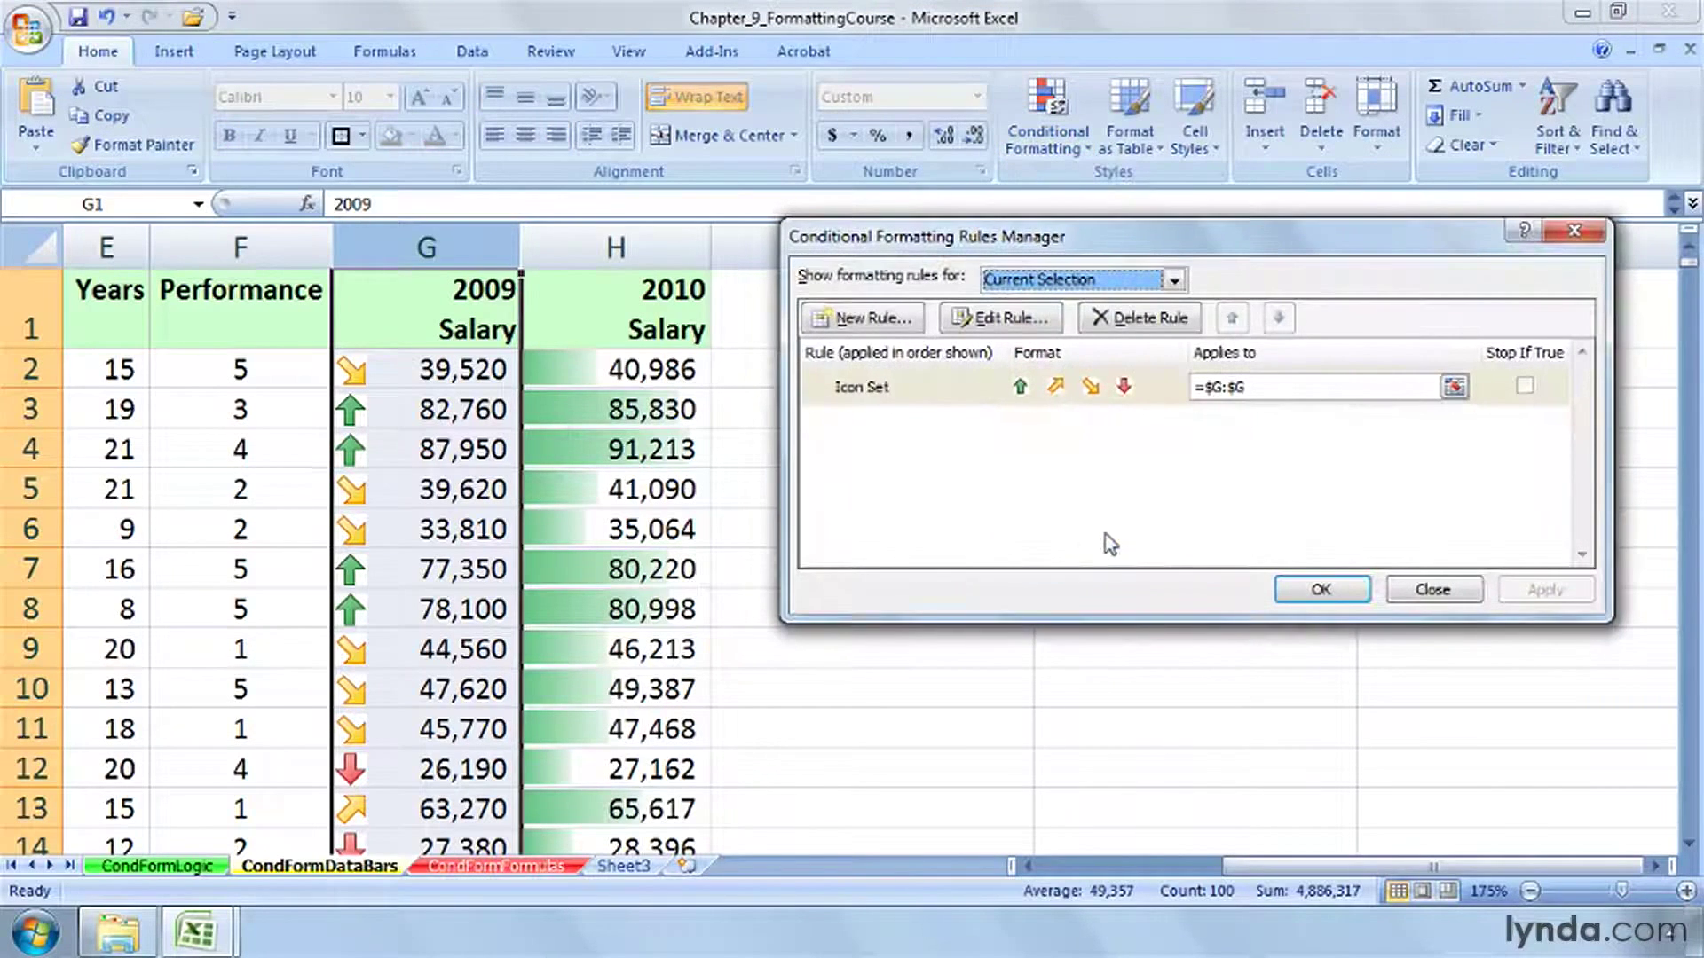
# - Edit the arrow rule, changing thresholds 75 to 90 and 25 to 10 percent
pyautogui.click(1010, 319)
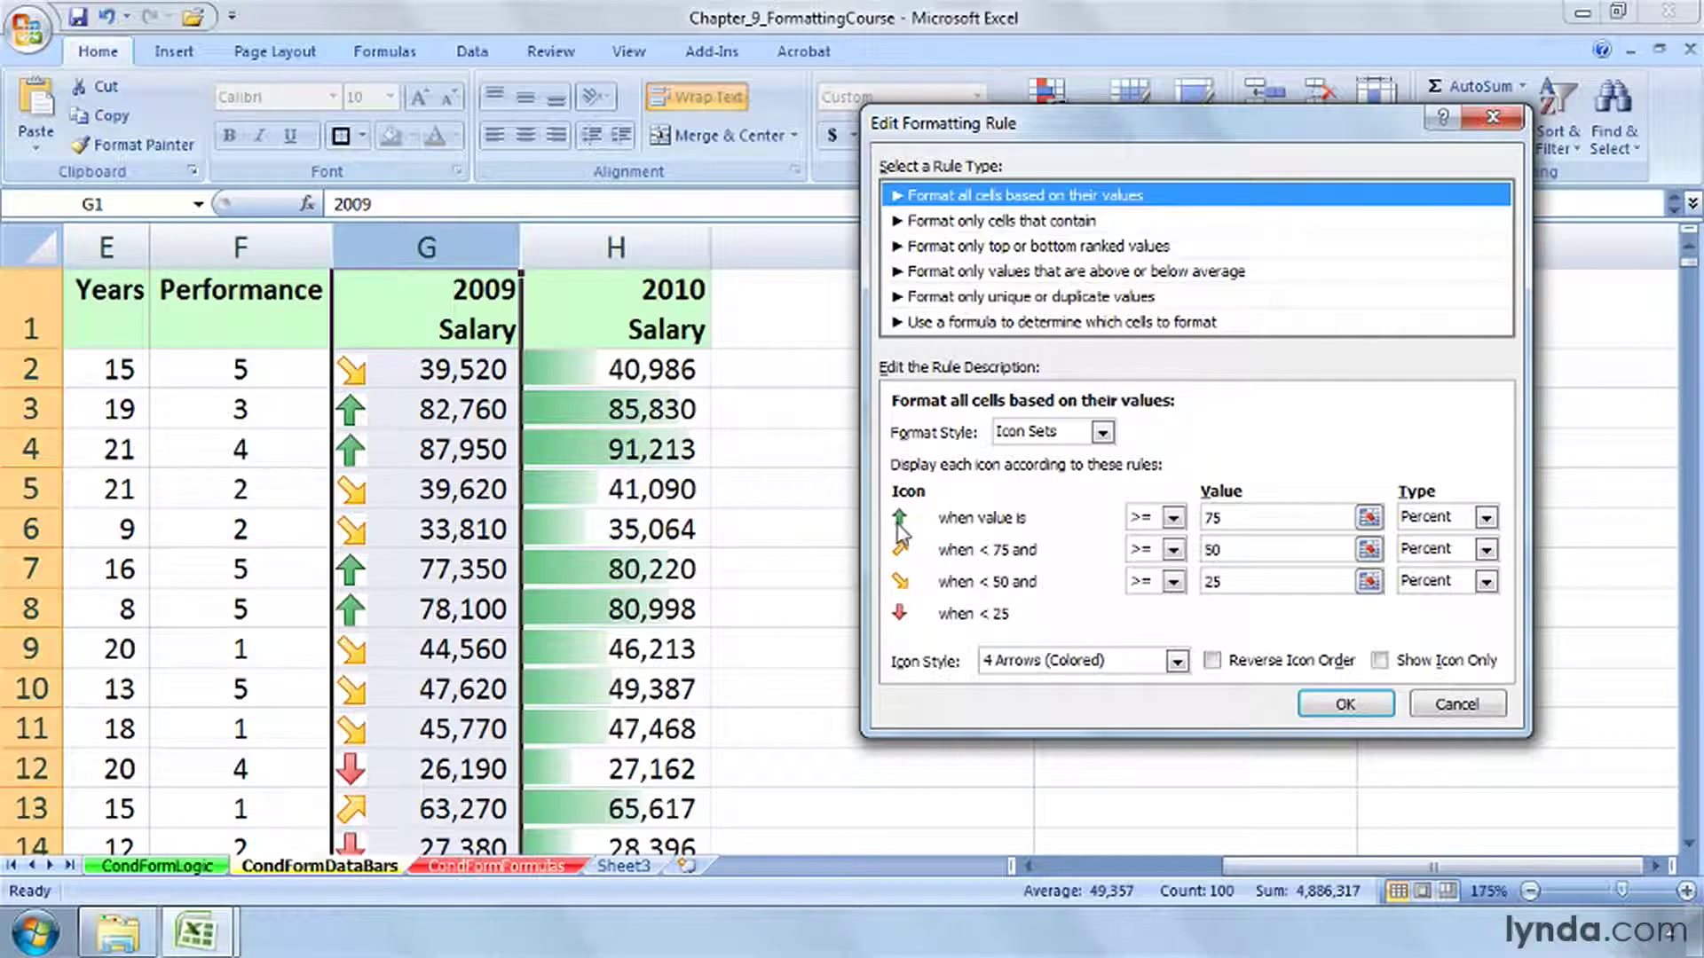
pyautogui.moveTo(1227, 516); pyautogui.dragTo(1206, 517)
pyautogui.write('90')
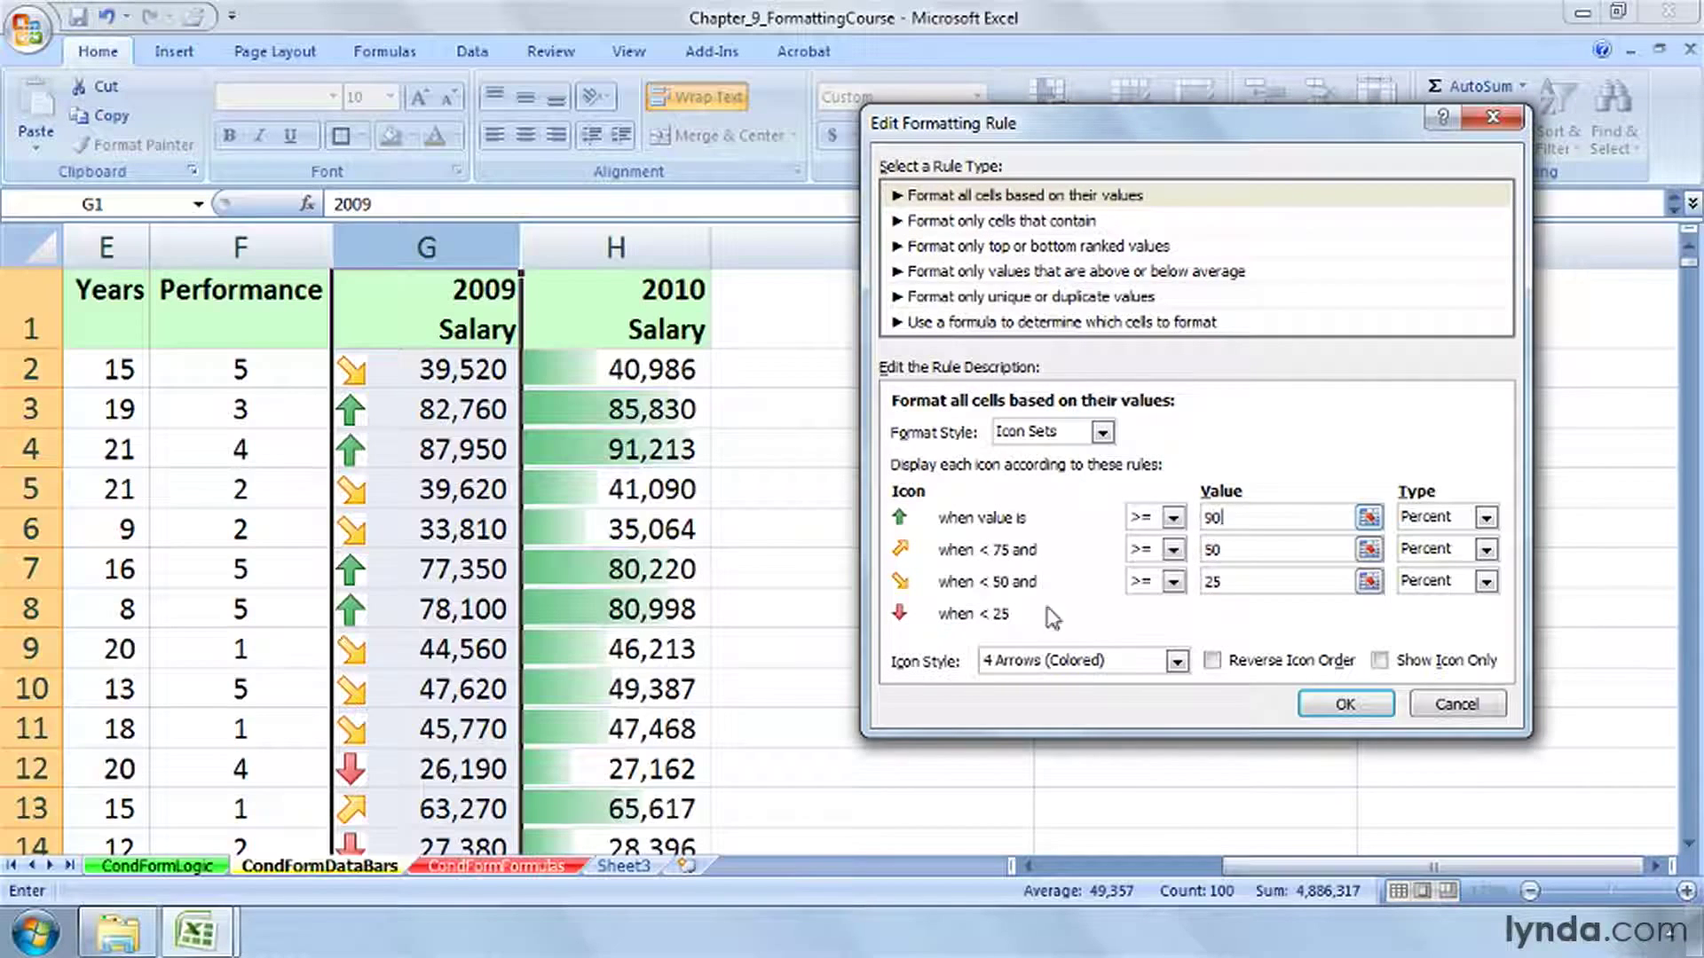
pyautogui.moveTo(1226, 582); pyautogui.dragTo(1208, 582)
pyautogui.press('BackSpace')
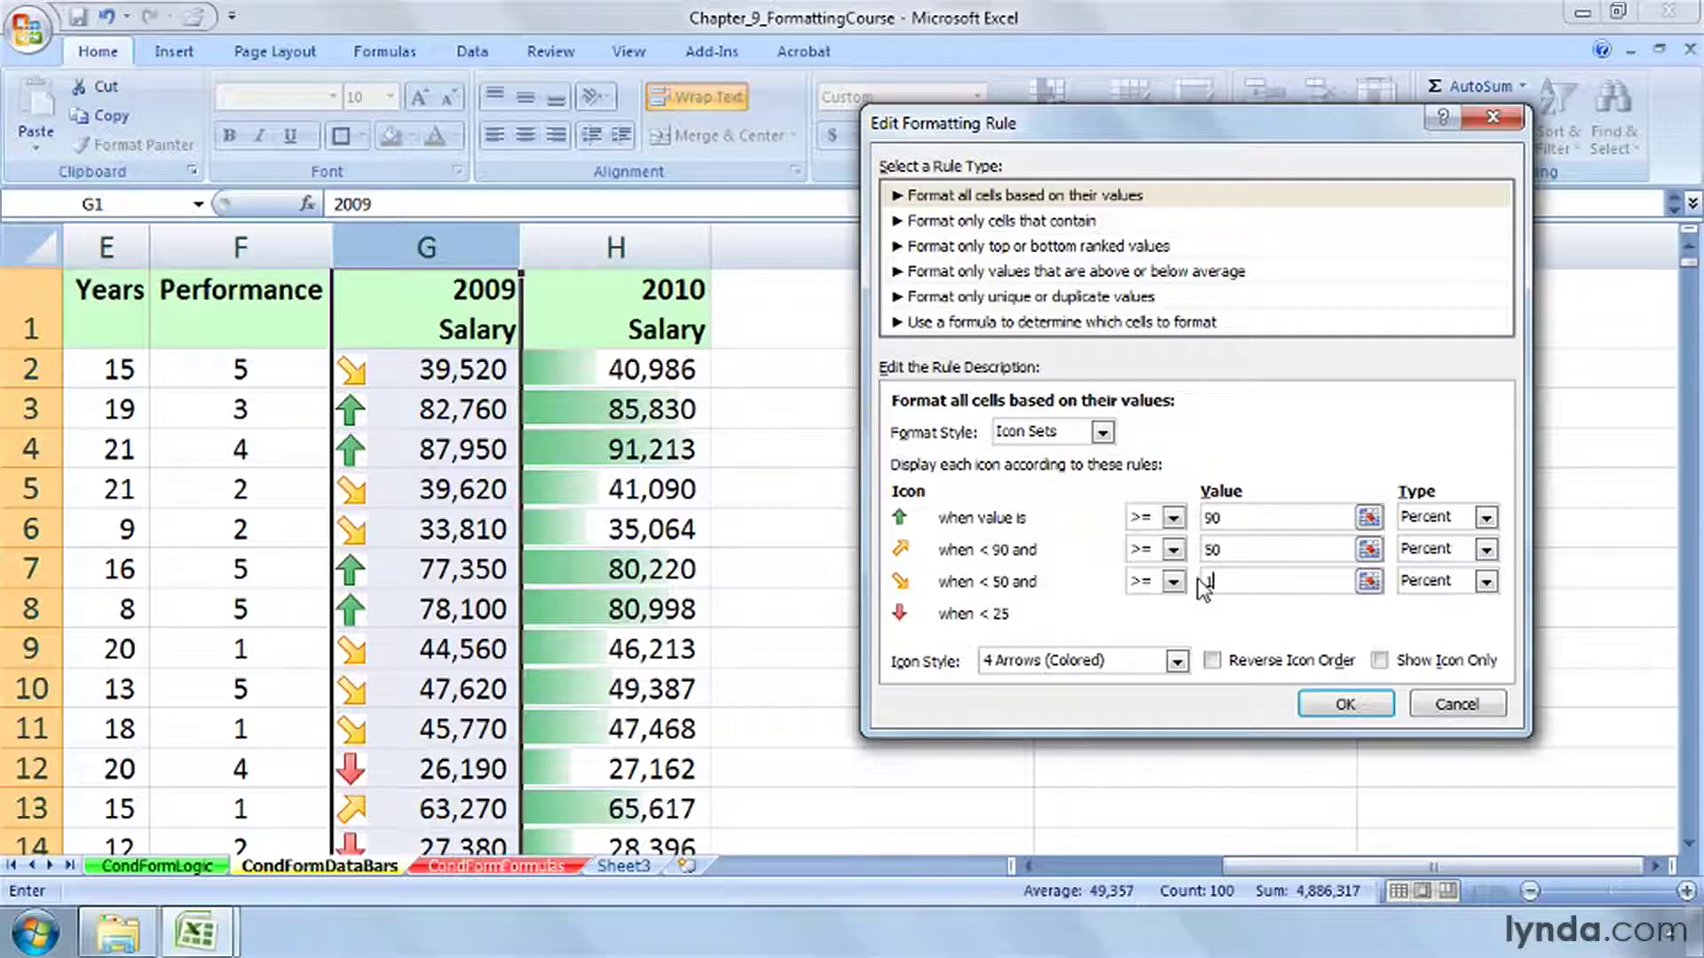
pyautogui.write('10')
pyautogui.click(1328, 708)
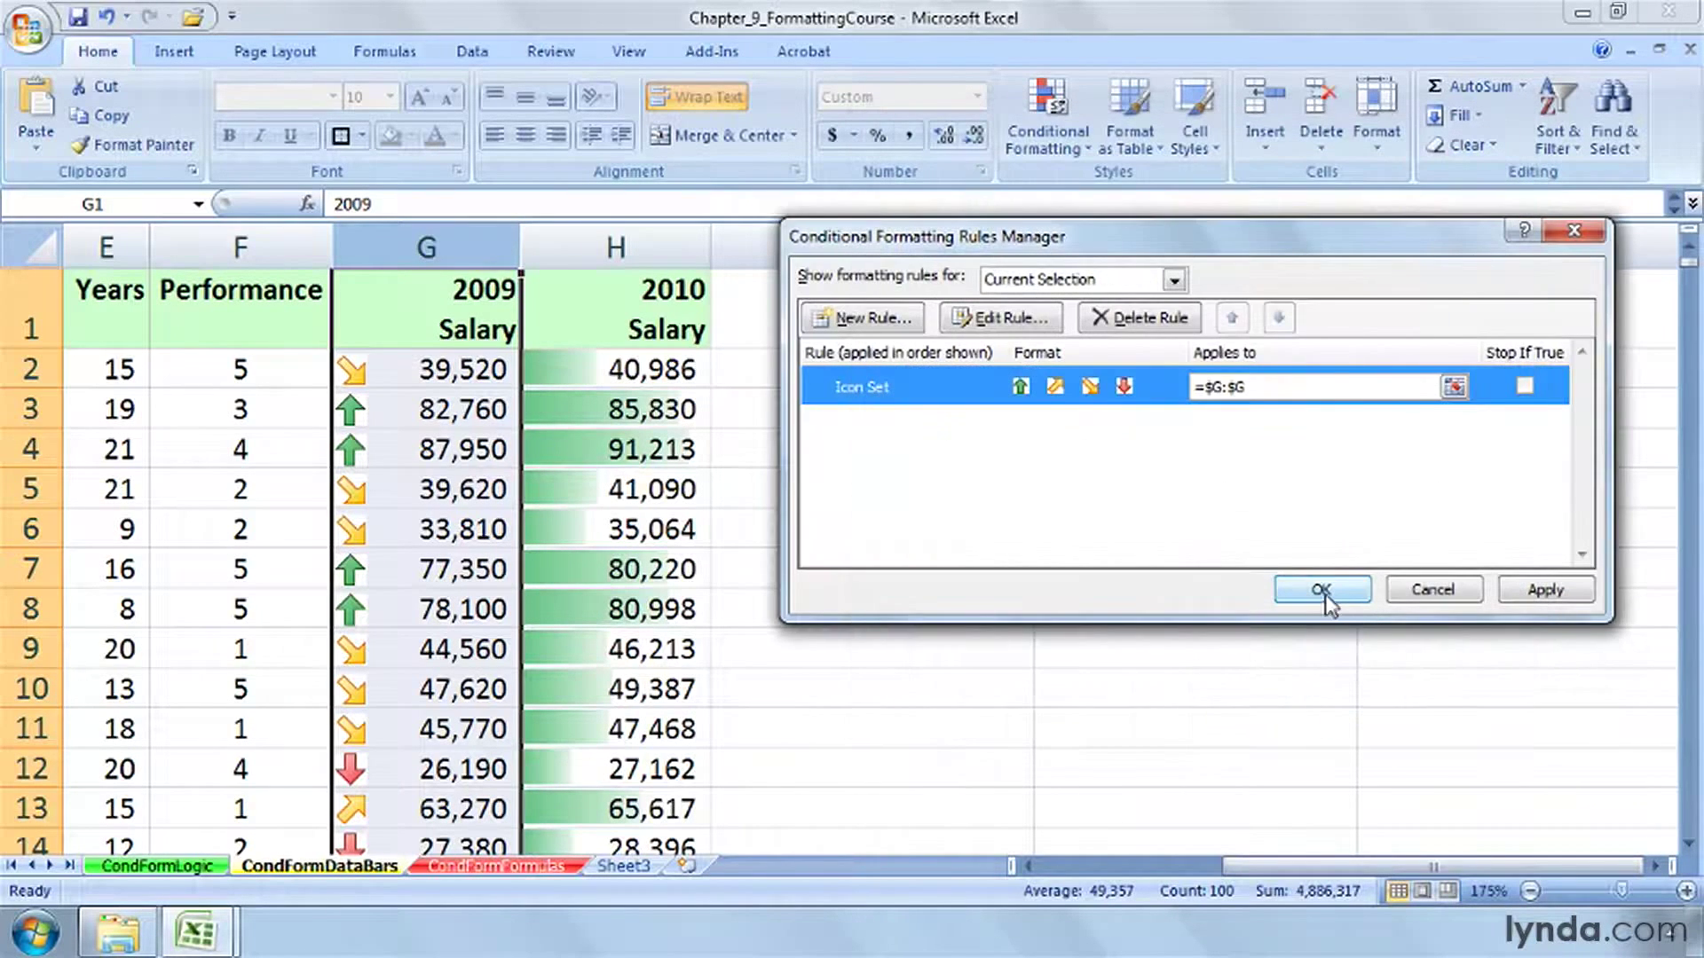
pyautogui.click(1322, 590)
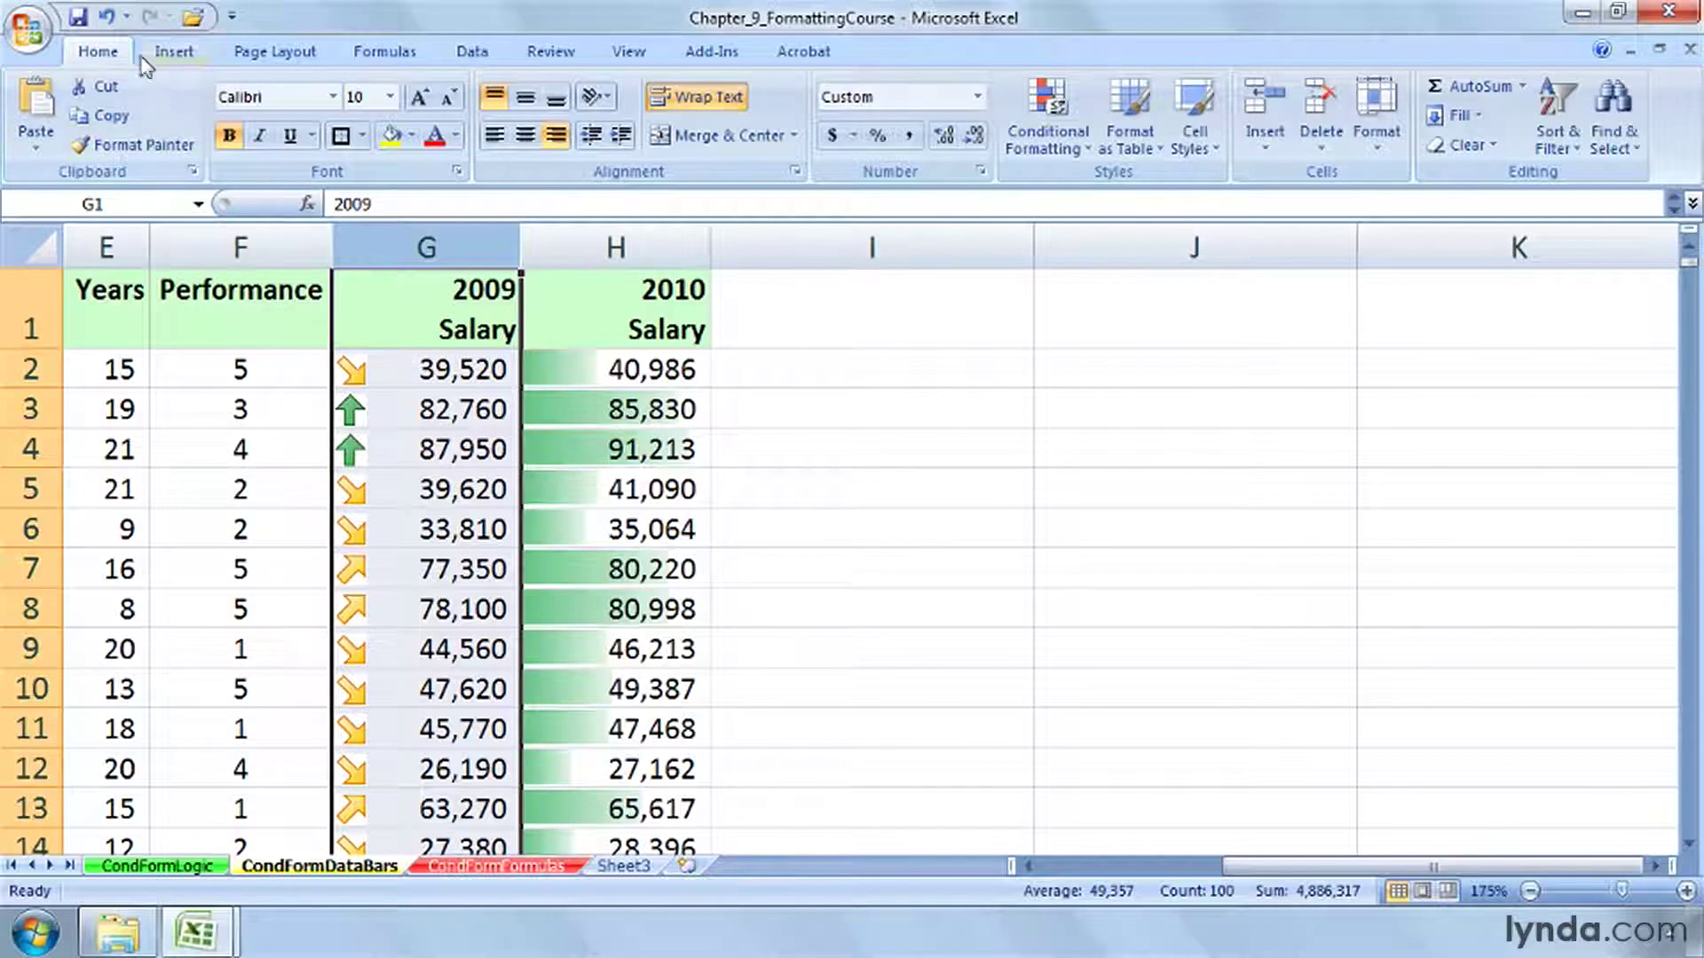
# - Undo the threshold change, select cell G1, and bring up the Icon Sets gallery
pyautogui.click(107, 18)
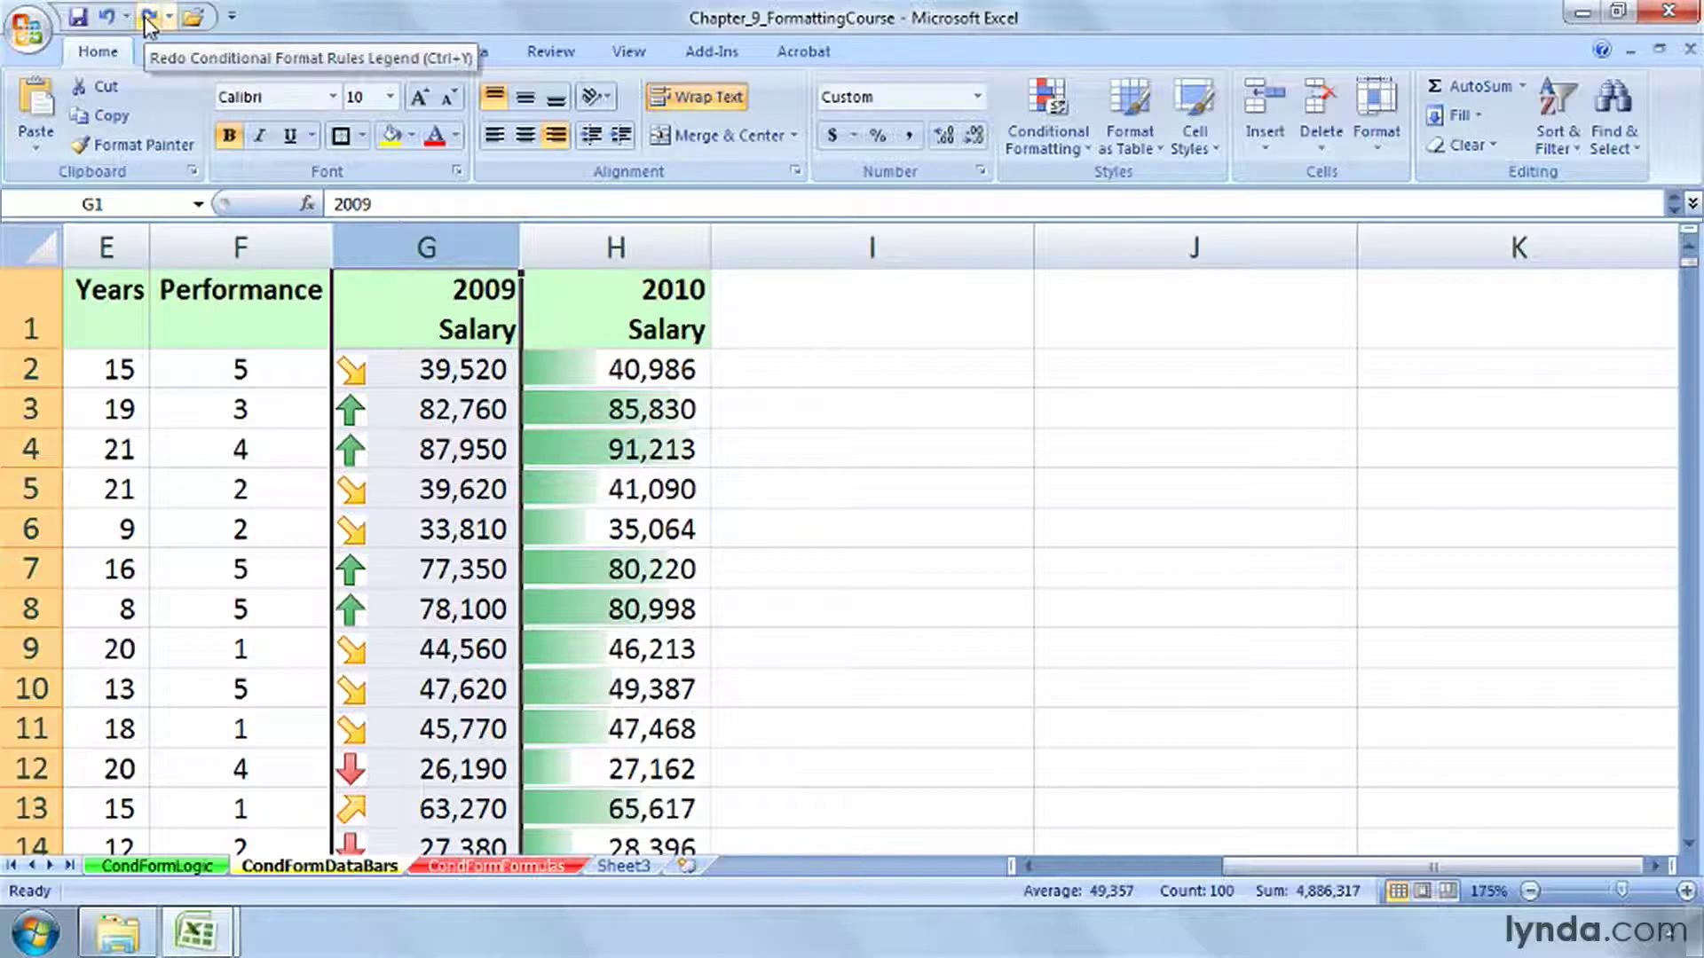
pyautogui.click(391, 316)
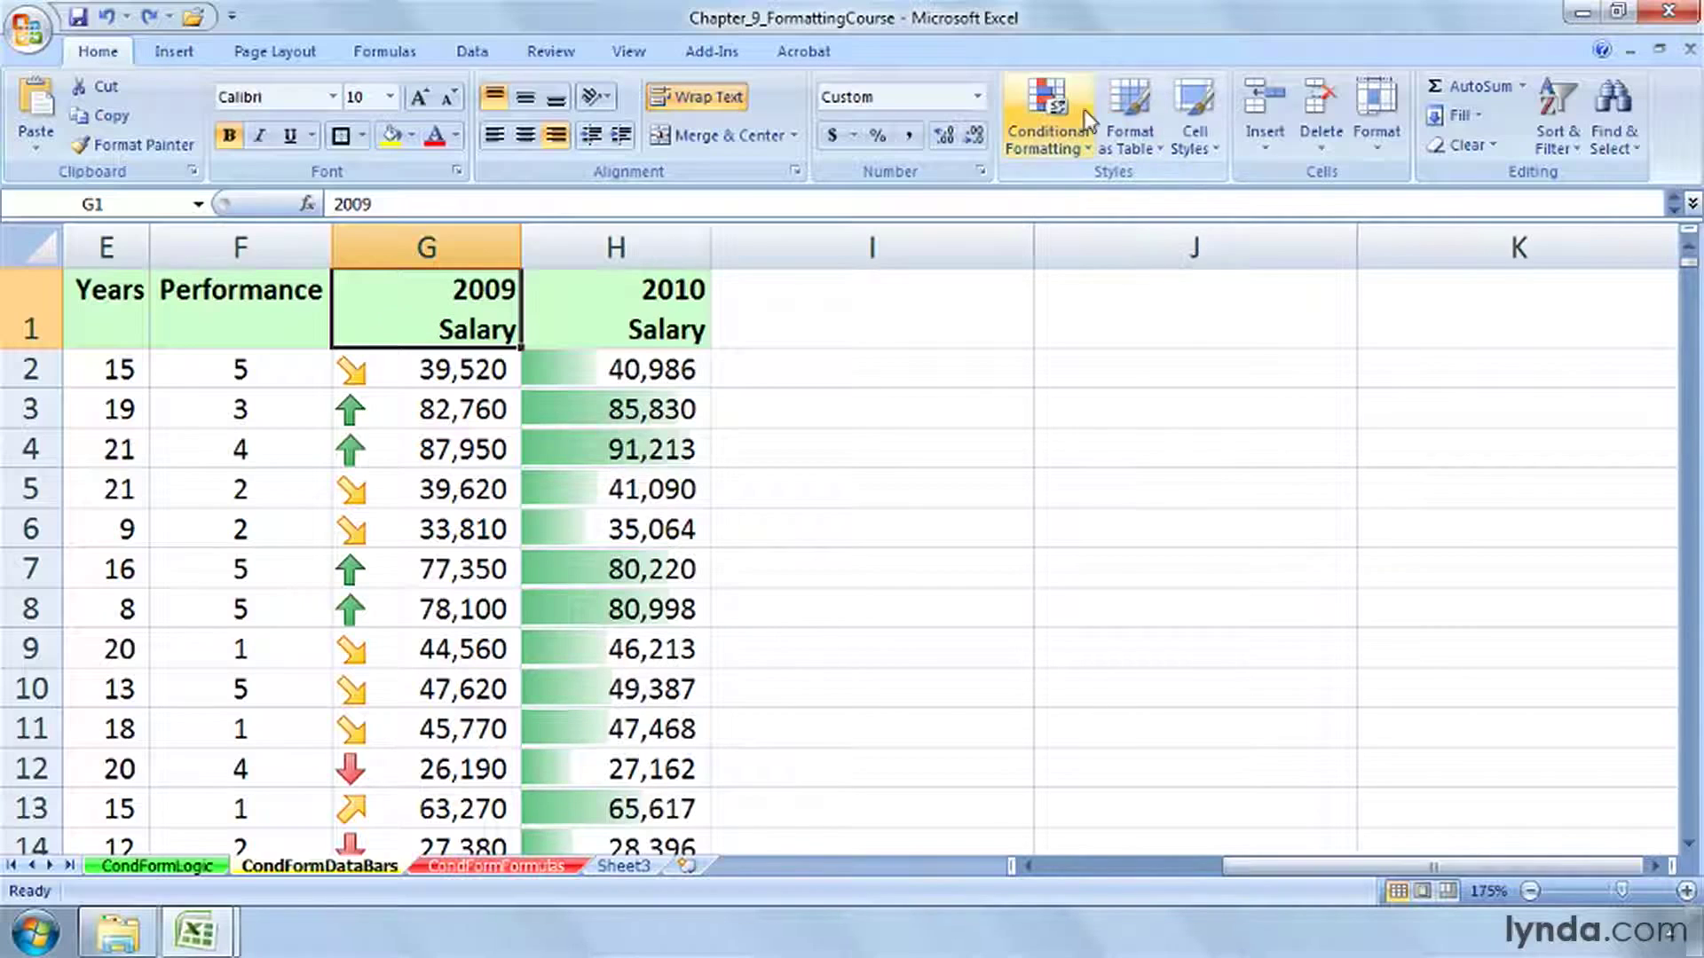
pyautogui.click(1057, 108)
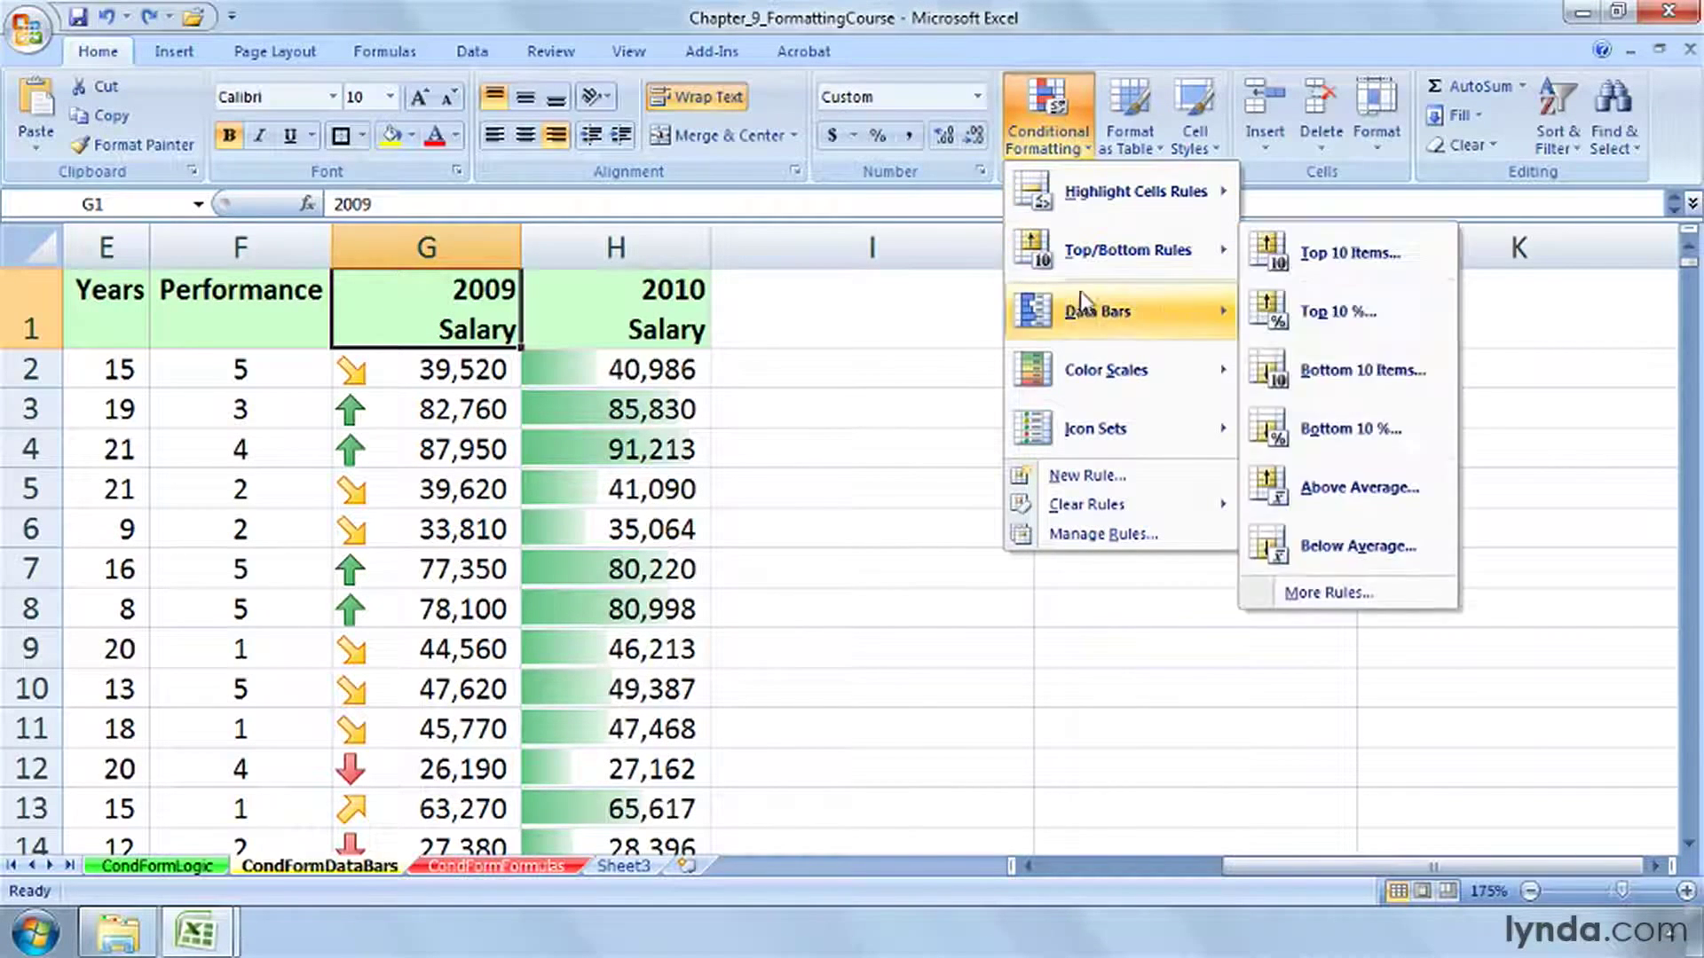
pyautogui.moveTo(1083, 315)
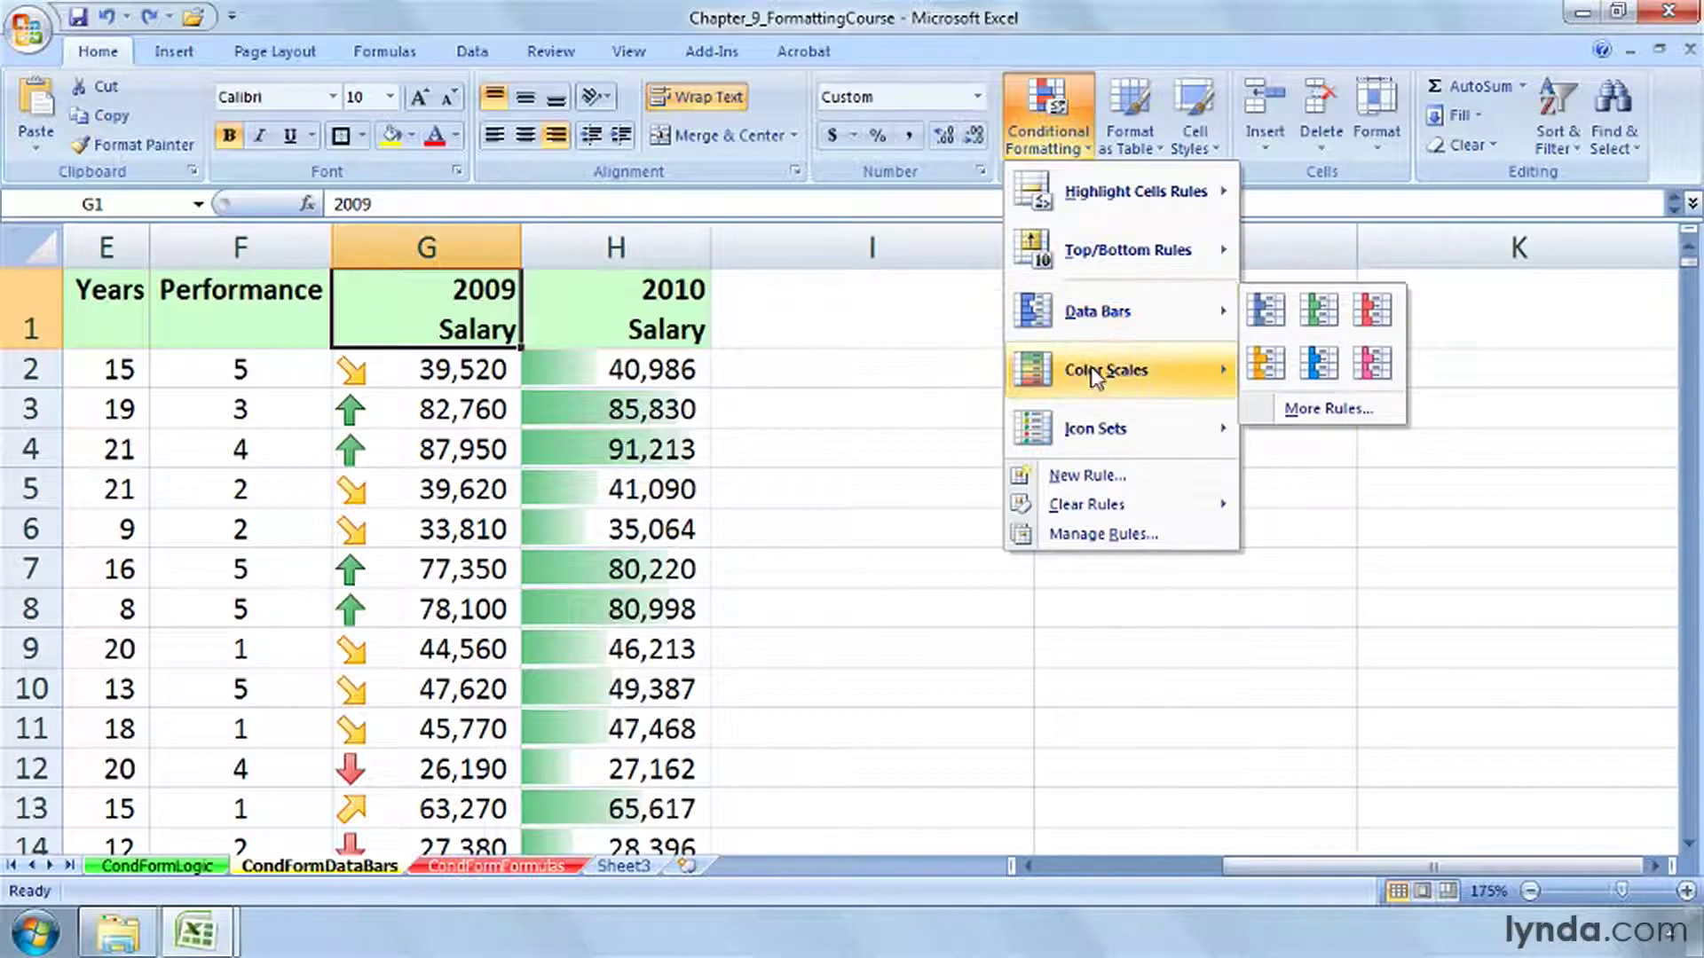
pyautogui.moveTo(1094, 369)
pyautogui.moveTo(1097, 428)
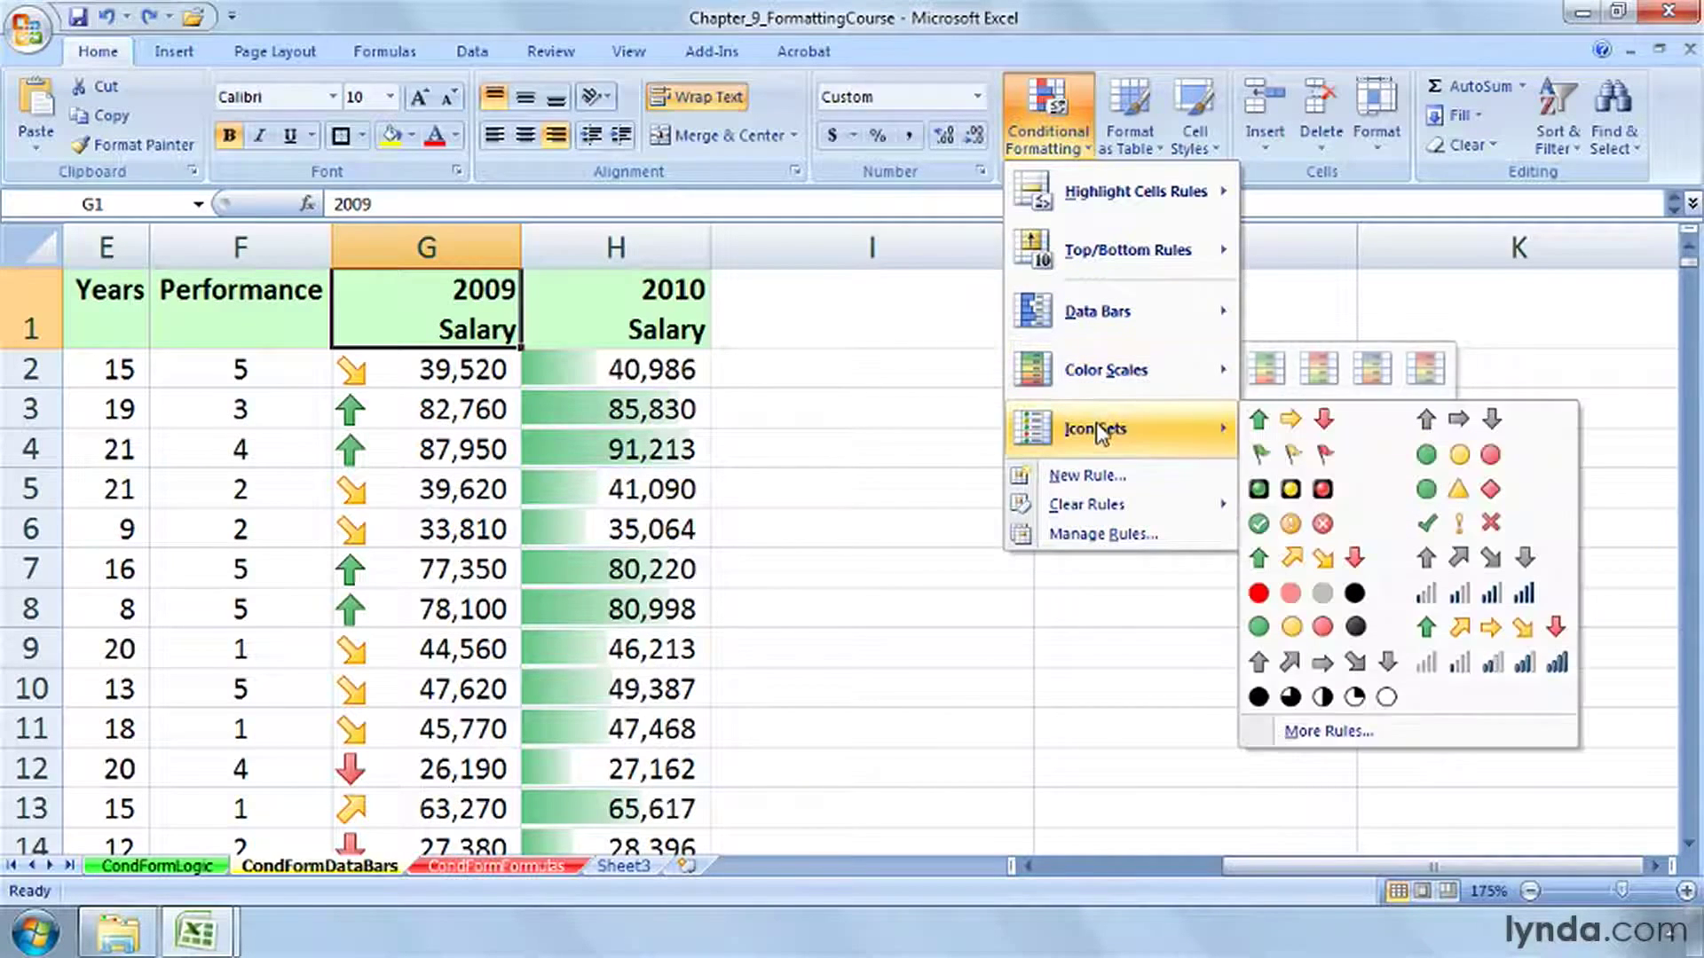